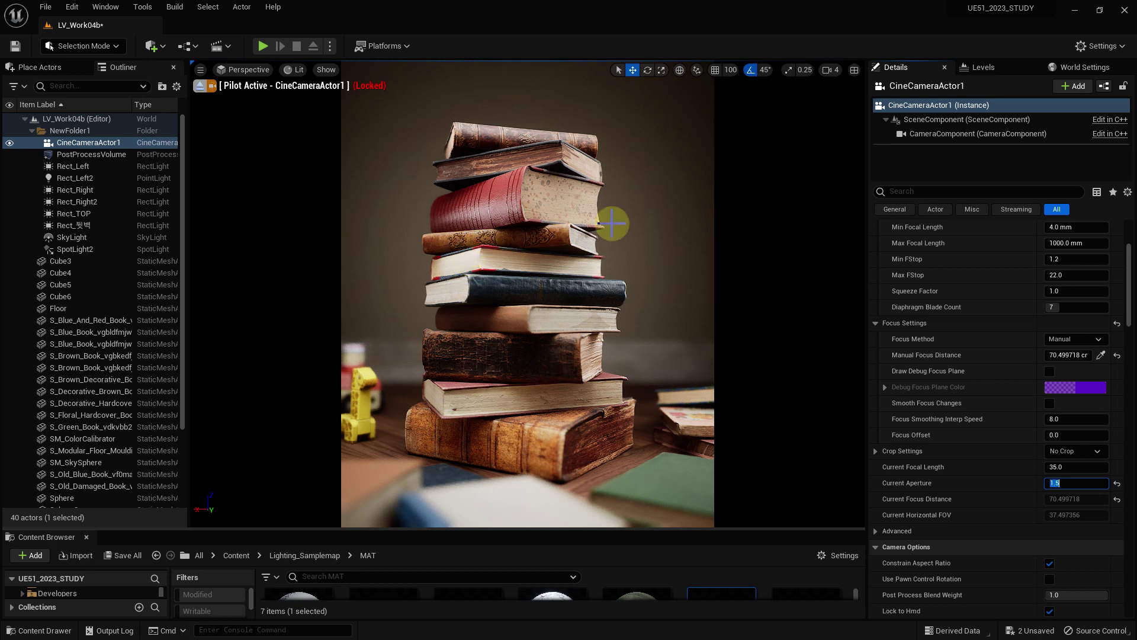
# - Sample the manual focus distance from the foreground book, then from the toy behind
pyautogui.click(1090, 356)
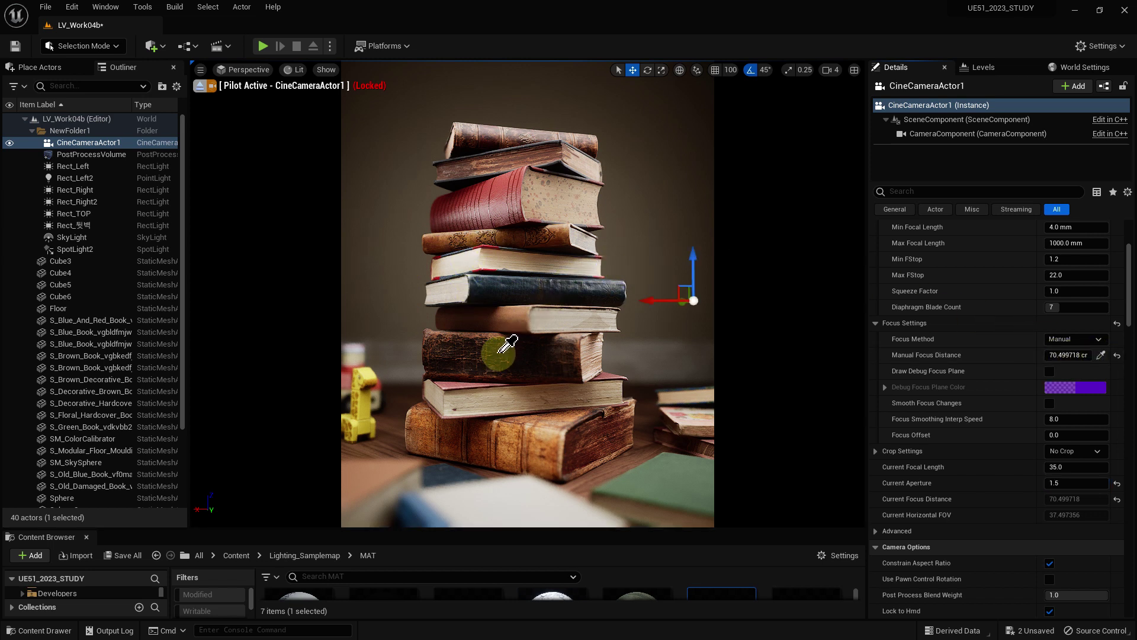
pyautogui.click(522, 501)
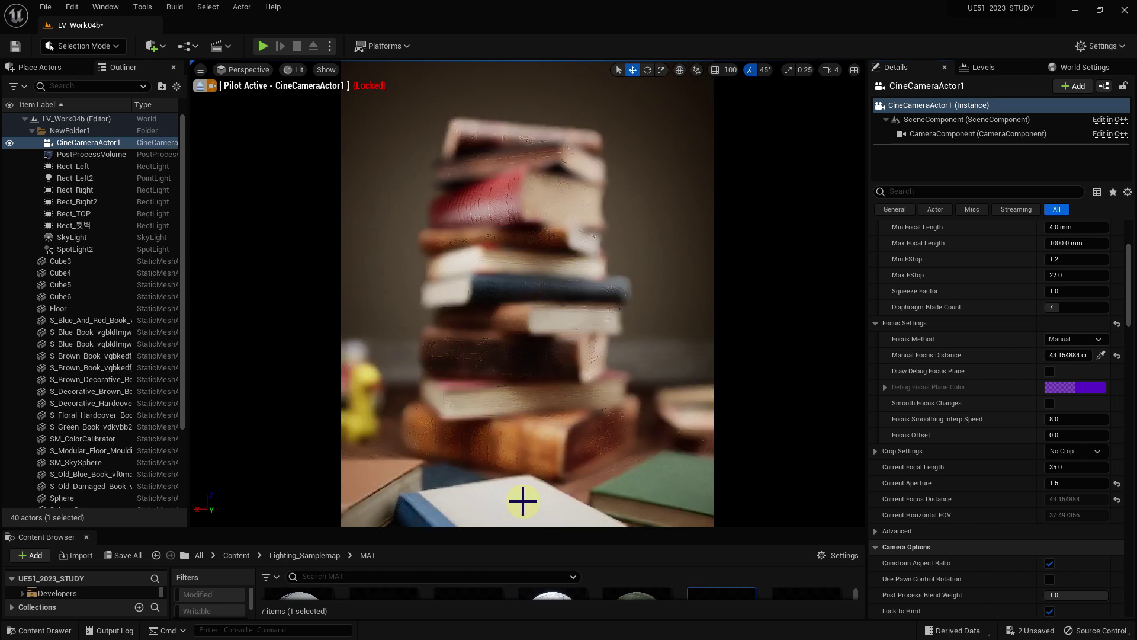
pyautogui.click(1100, 356)
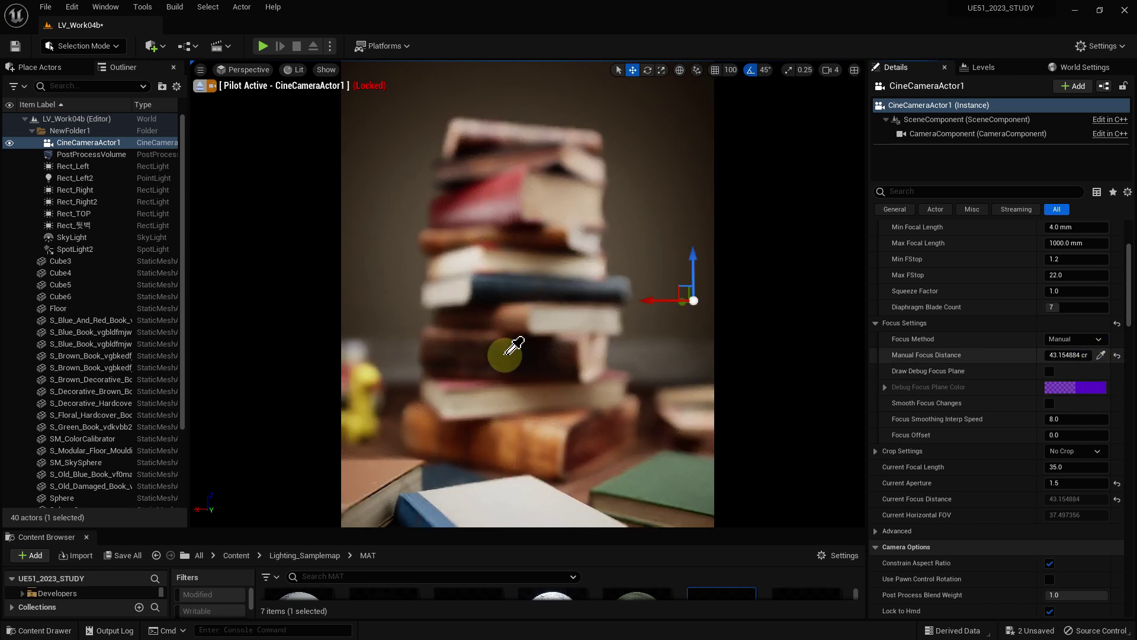
pyautogui.click(369, 379)
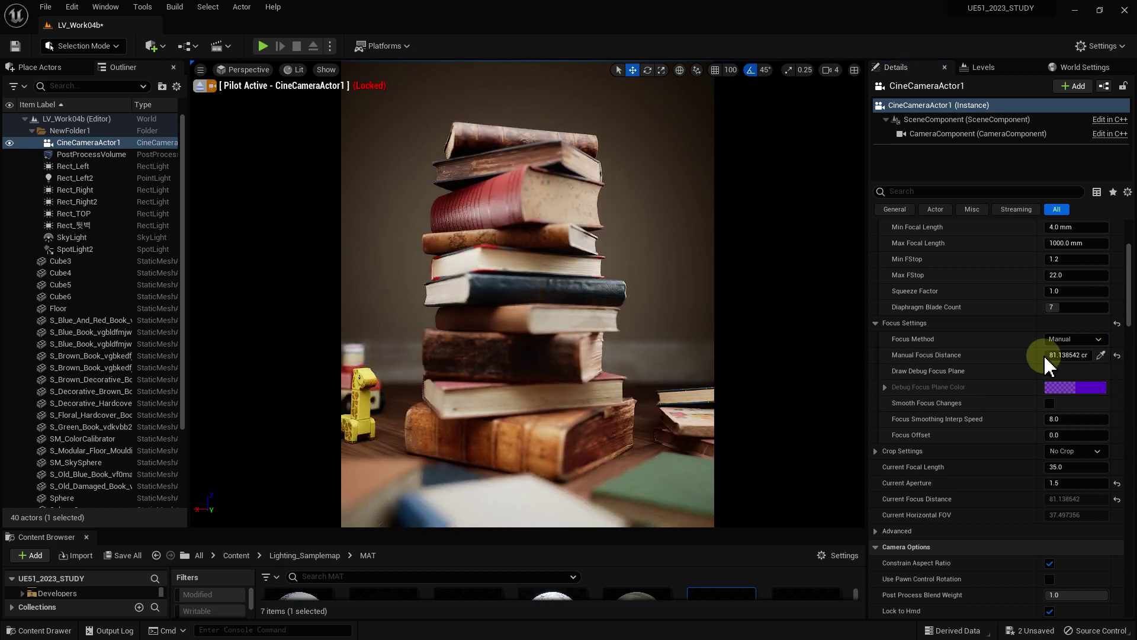
# - Refocus on the red book for about 67.93 cm focus distance, then select the PostProcessVolume
pyautogui.click(1102, 356)
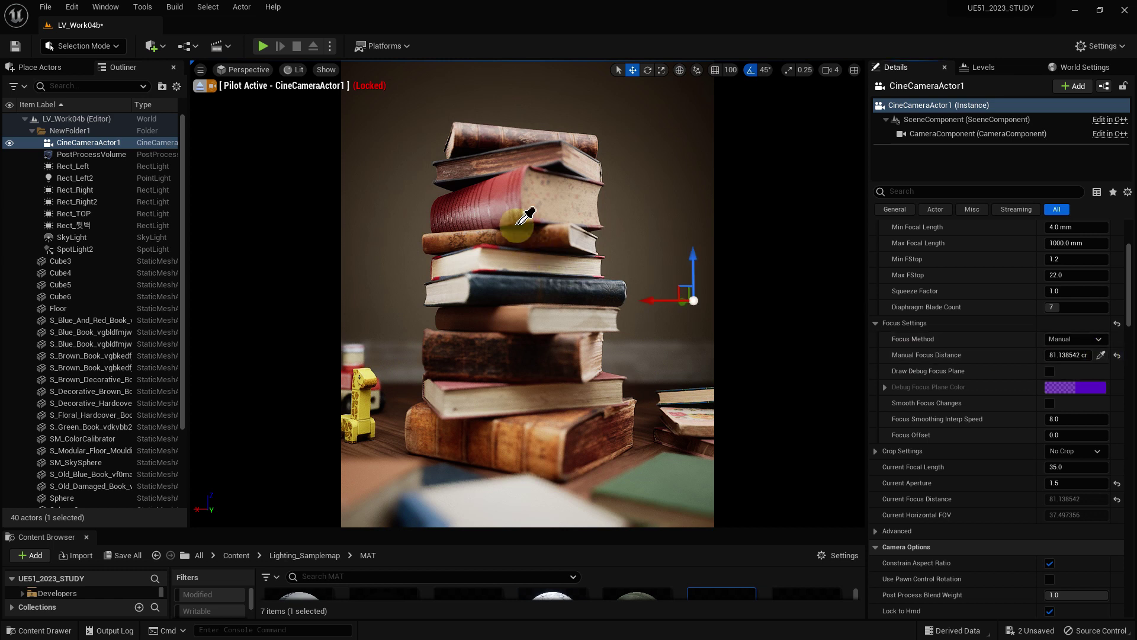
pyautogui.click(514, 200)
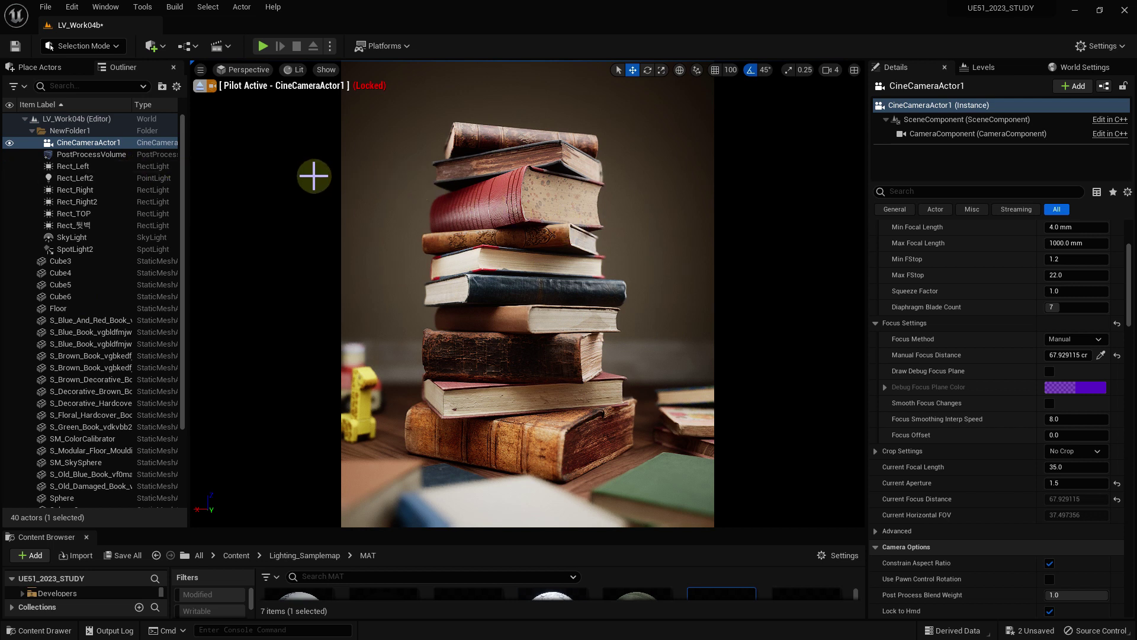
pyautogui.click(113, 154)
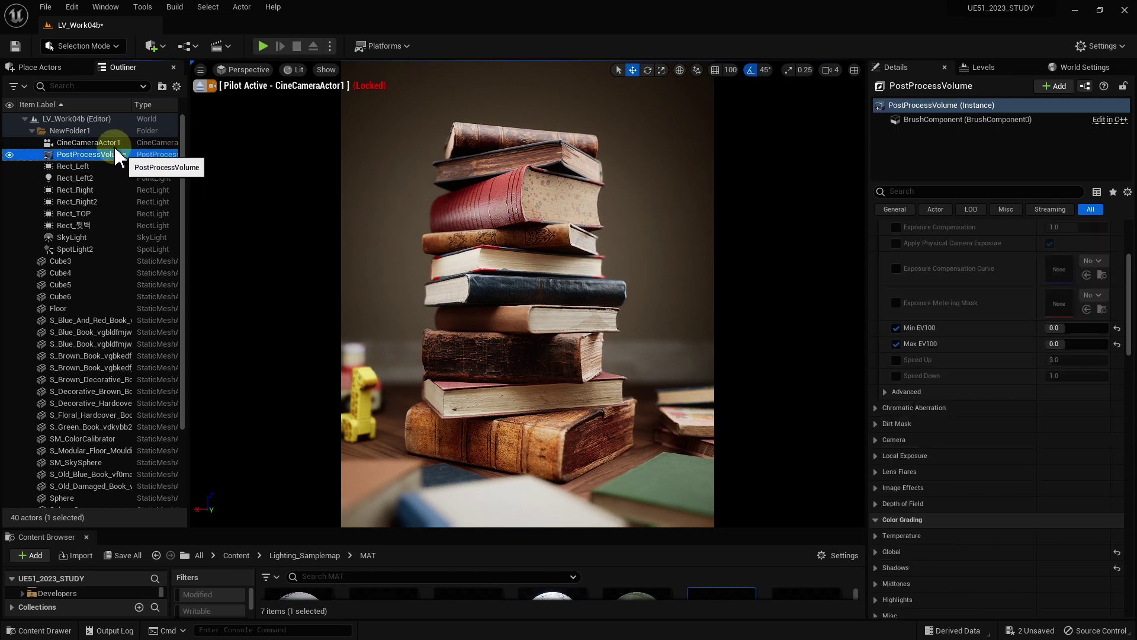
# - Delete CineCameraActor1 and pull the viewport back to frame the whole book stack
pyautogui.click(112, 145)
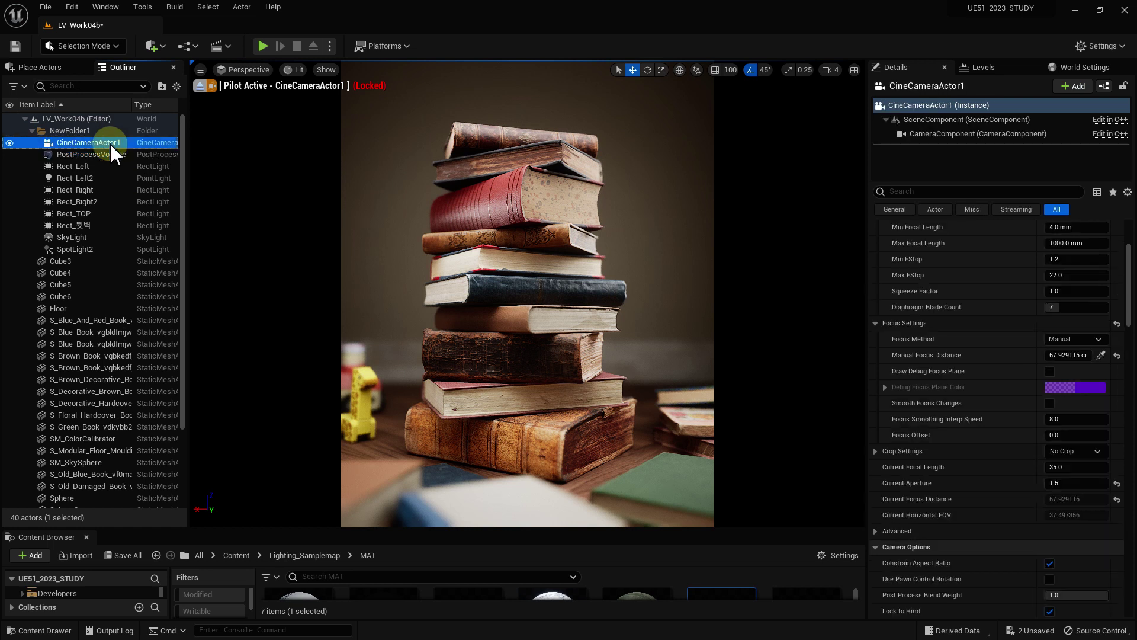
pyautogui.press('Delete')
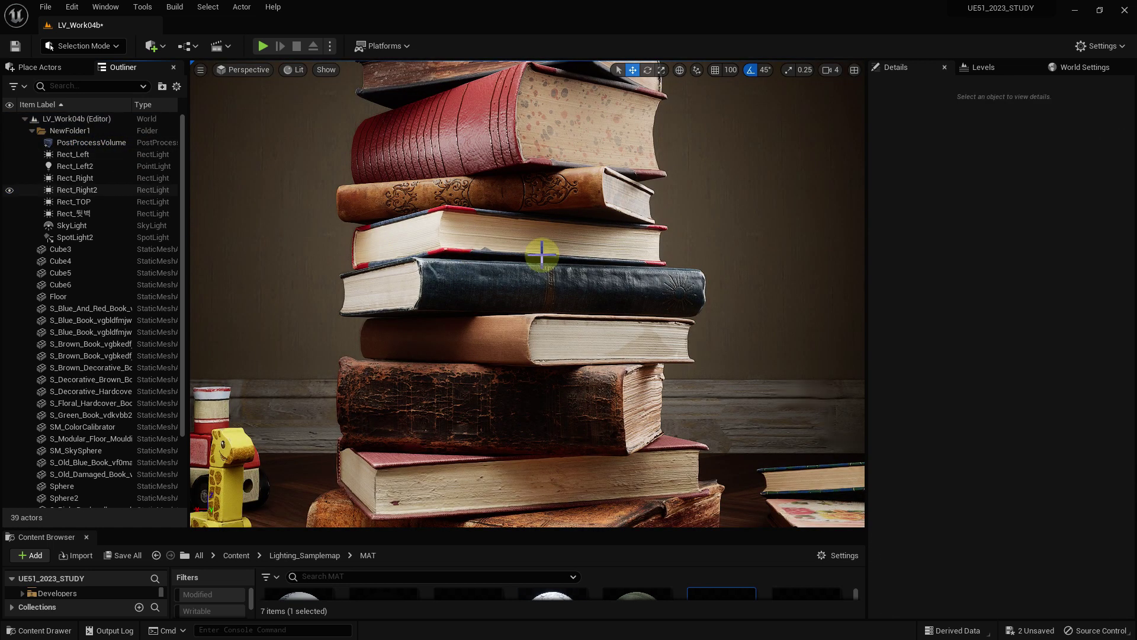
pyautogui.scroll(-5, 642, 208)
pyautogui.scroll(-5, 624, 220)
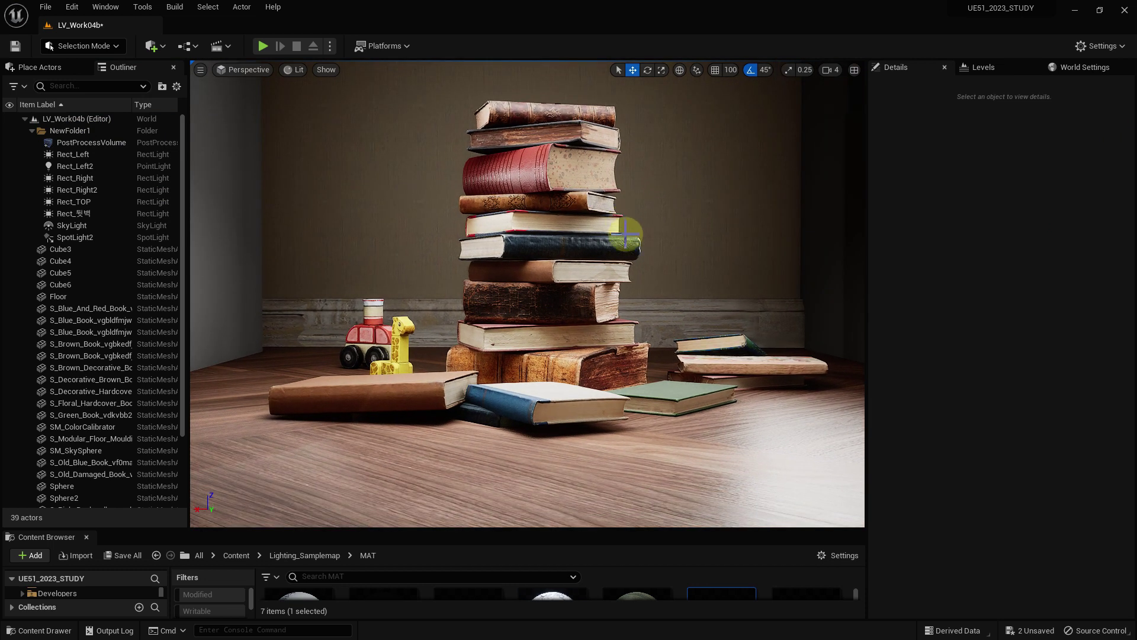
pyautogui.scroll(-3, 527, 293)
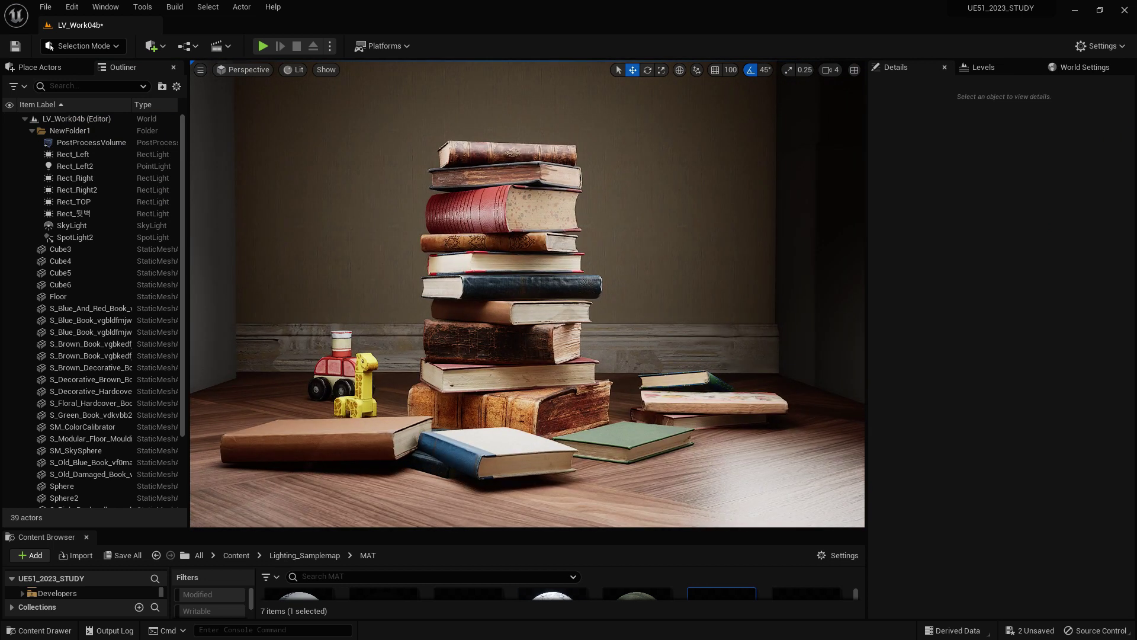
pyautogui.moveTo(267, 97); pyautogui.dragTo(249, 98, button='right')
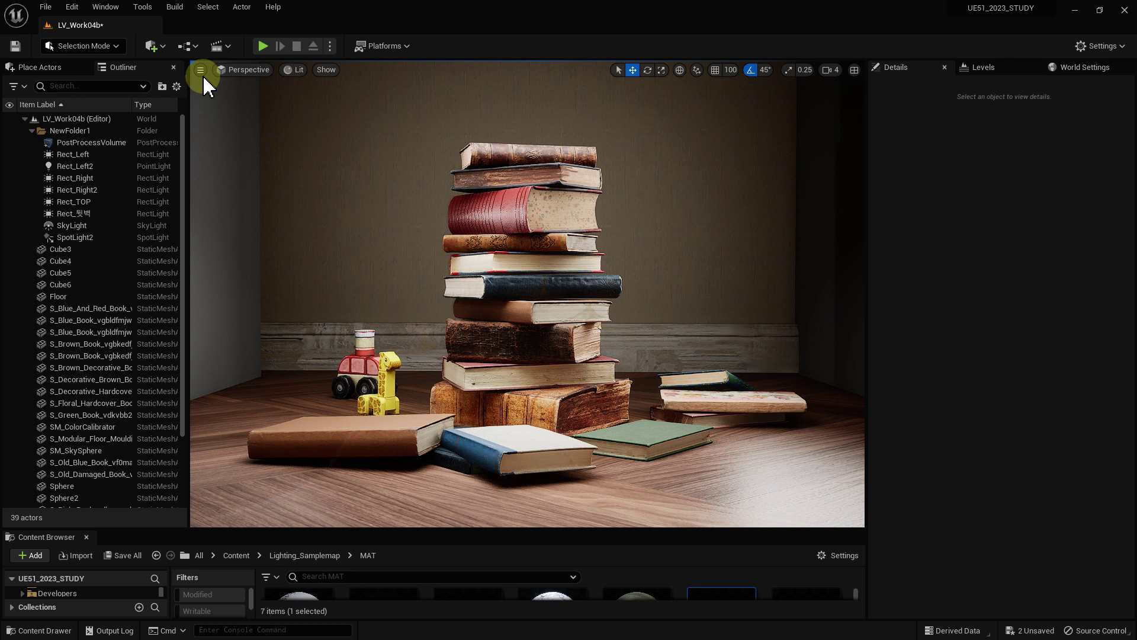
# - Create a Cine Camera Actor at the current view and pilot CineCameraActor0 in the viewport
pyautogui.click(201, 74)
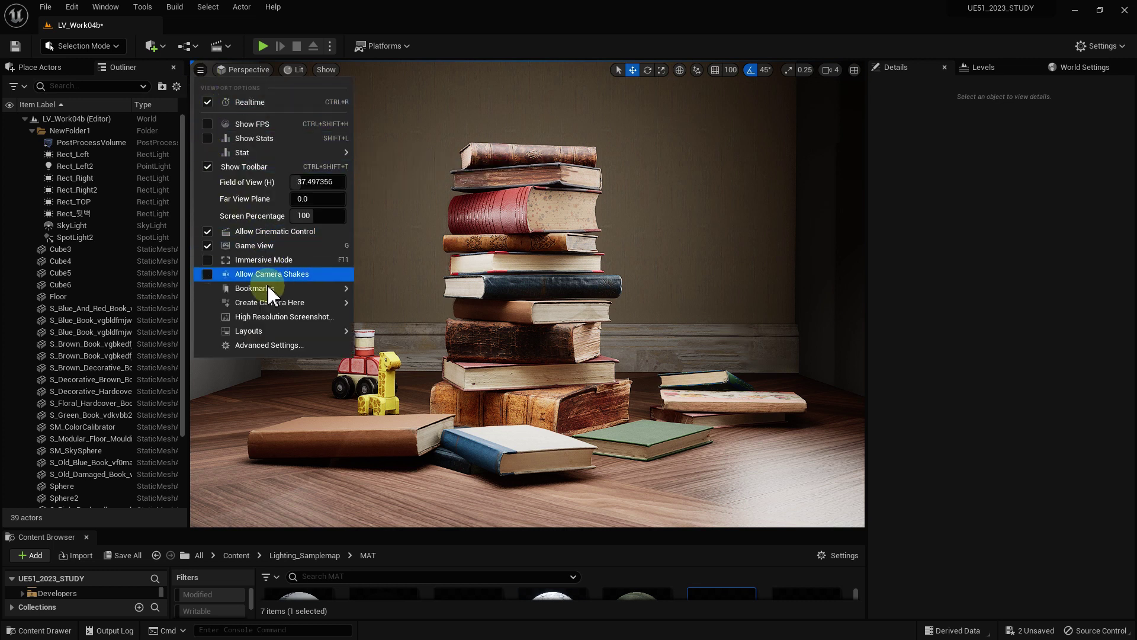
pyautogui.moveTo(294, 302)
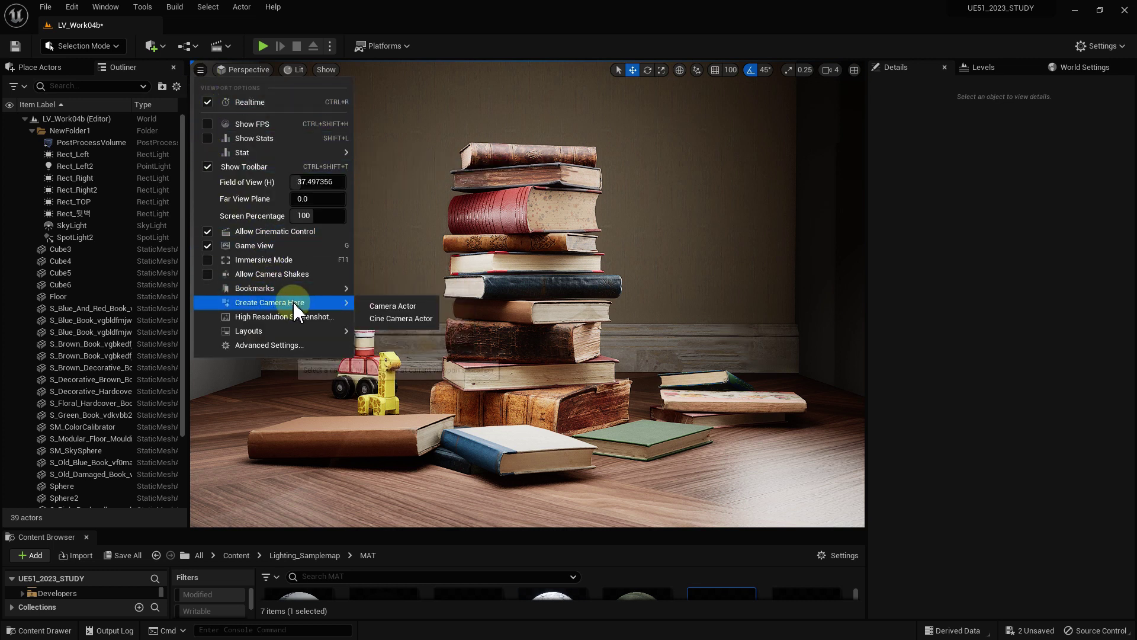
pyautogui.click(403, 318)
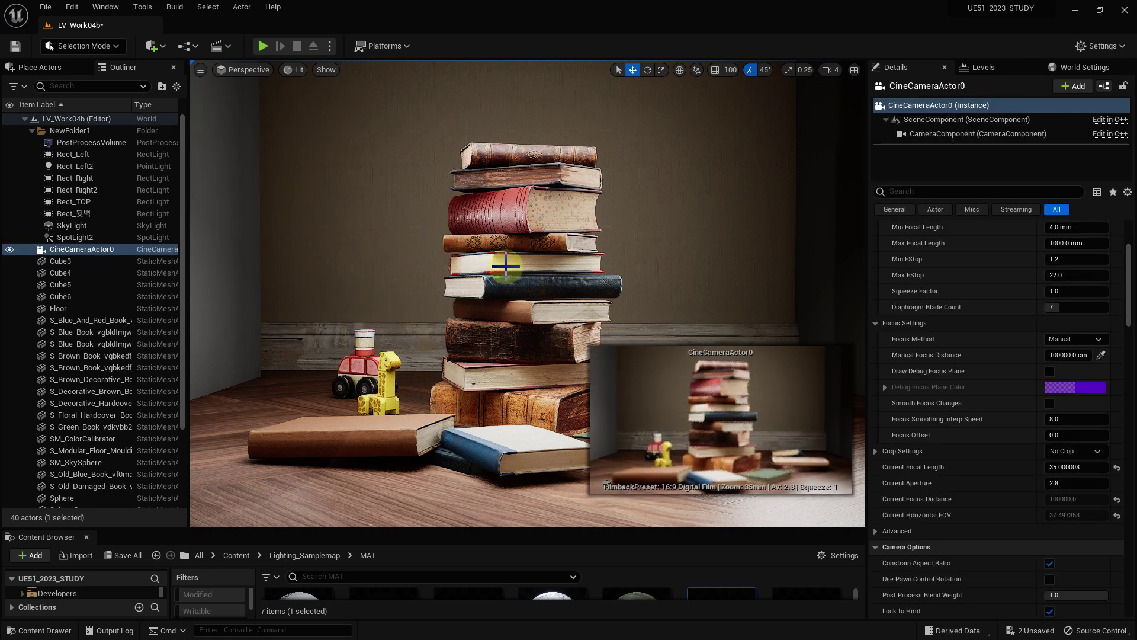
pyautogui.click(243, 70)
pyautogui.click(293, 213)
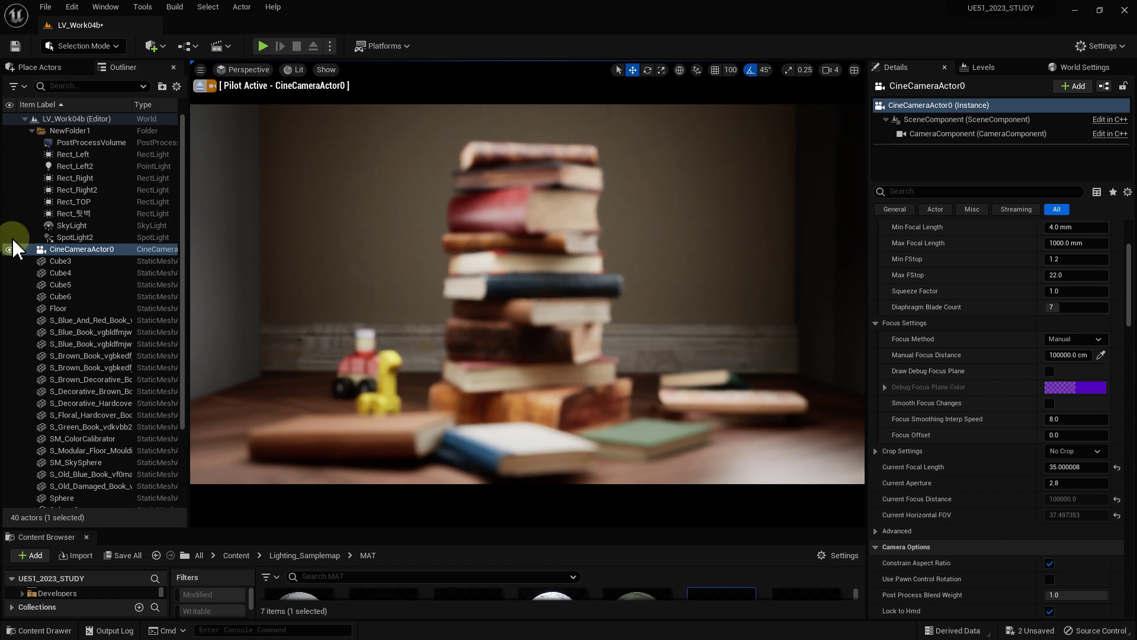
pyautogui.click(249, 73)
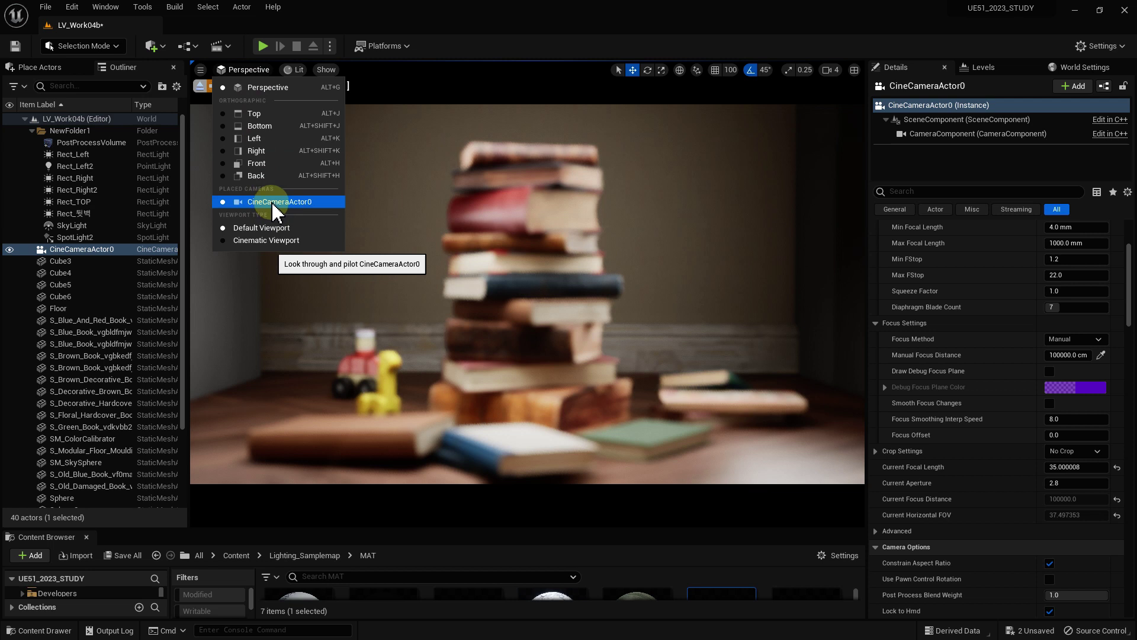
pyautogui.click(535, 83)
pyautogui.click(510, 229)
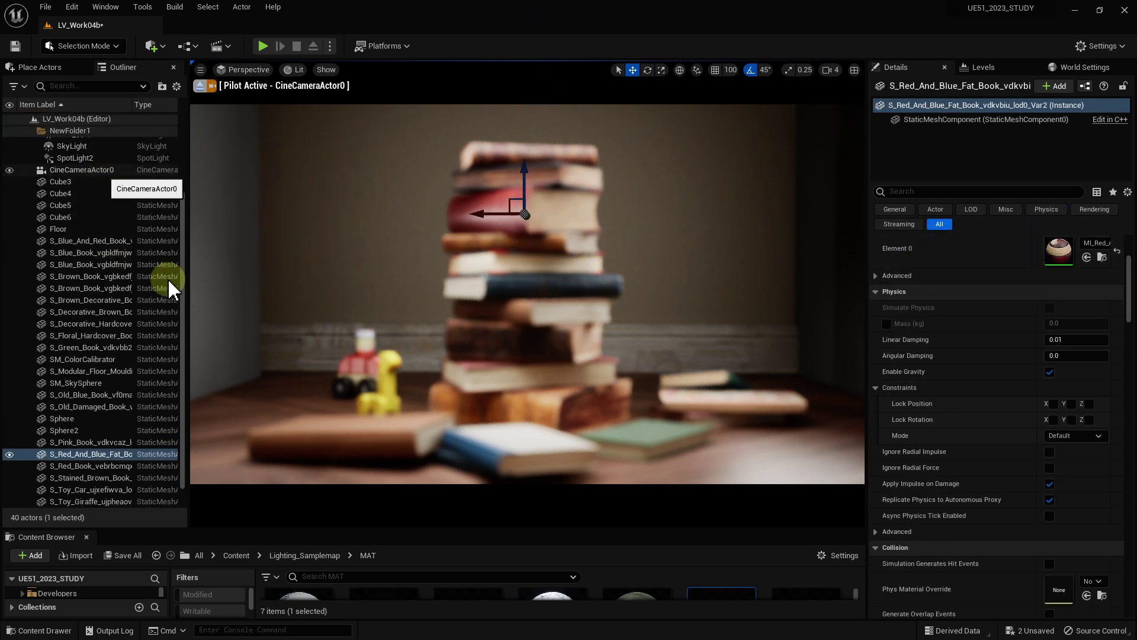
pyautogui.scroll(3, 118, 270)
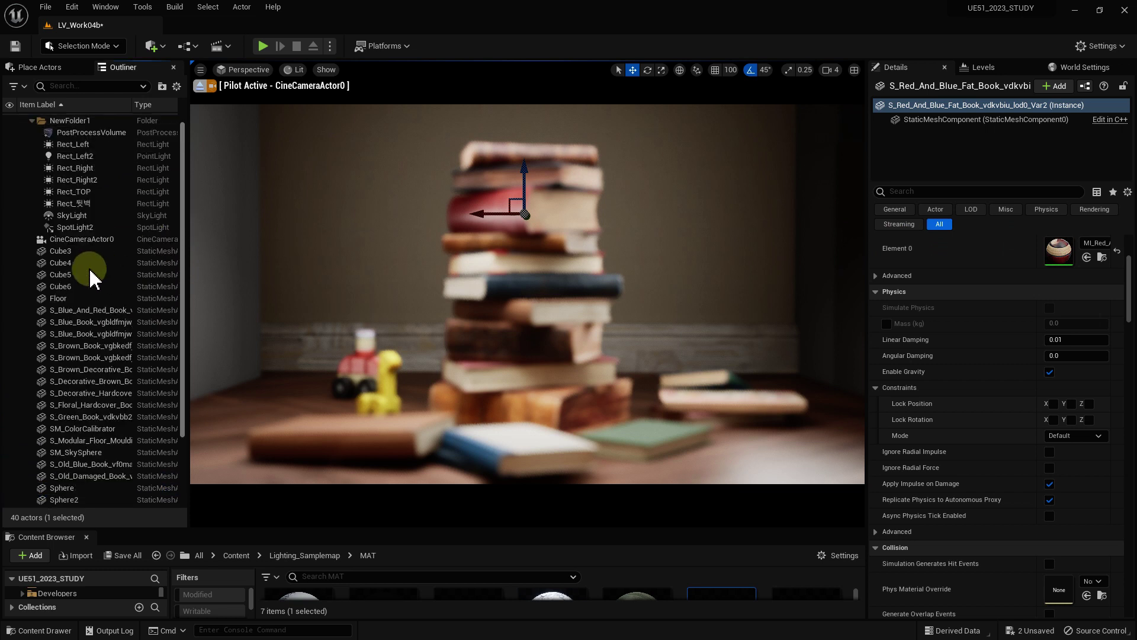
pyautogui.click(93, 240)
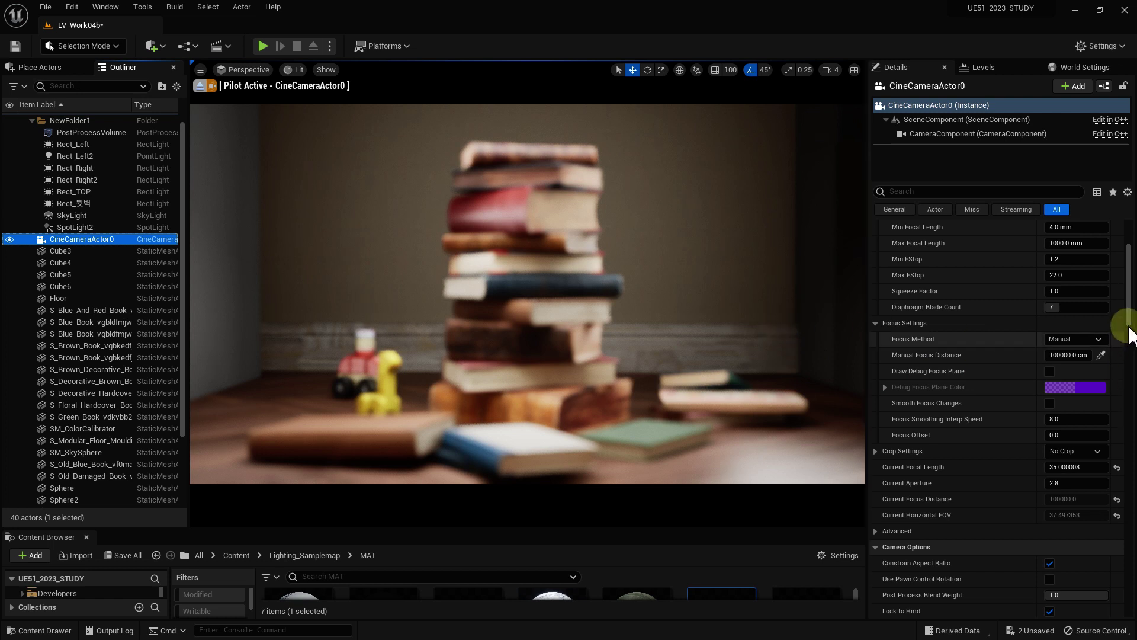
# - Dolly the camera toward the book stack and widen the lens to about 11 mm
pyautogui.scroll(-1, 1129, 335)
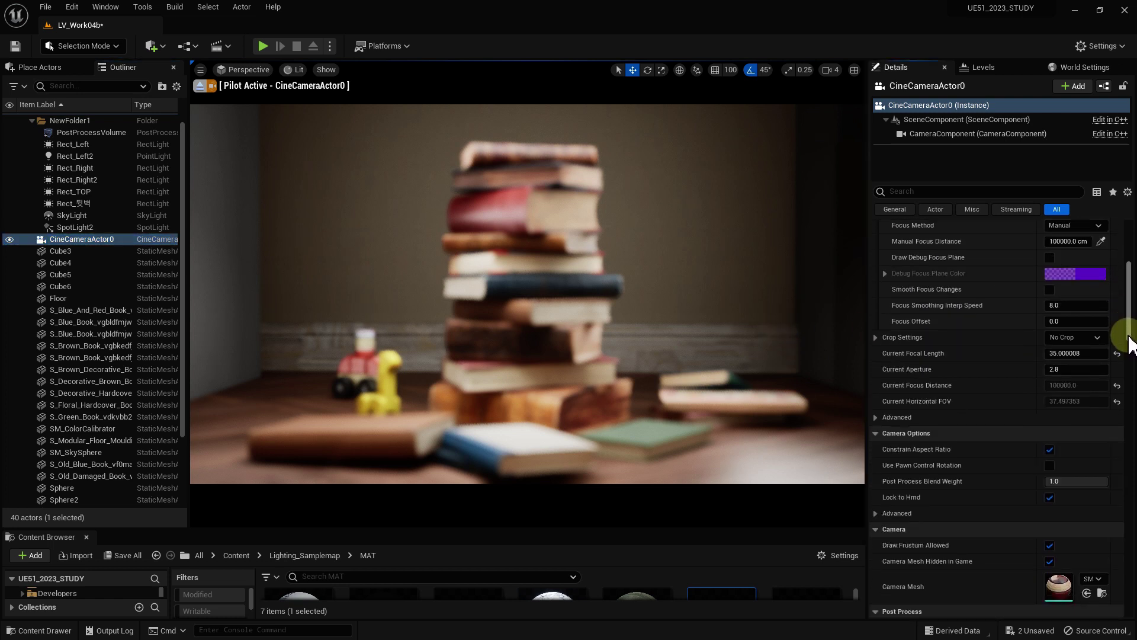
pyautogui.moveTo(1130, 336); pyautogui.dragTo(1130, 347)
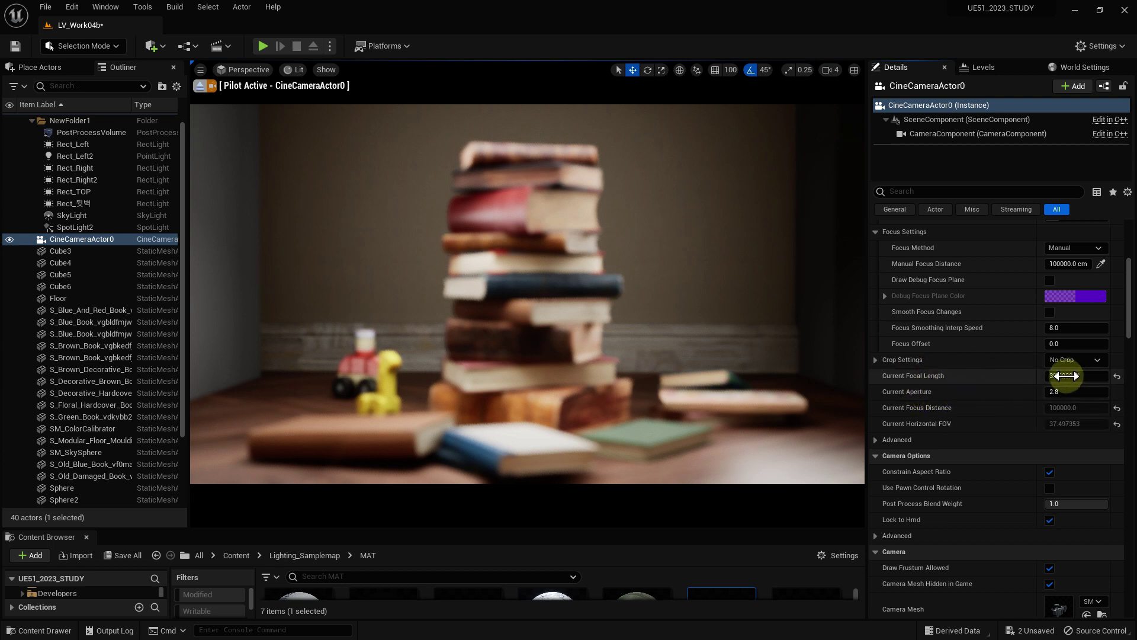
pyautogui.click(1078, 392)
pyautogui.moveTo(1082, 377)
pyautogui.mouseDown()
pyautogui.moveTo(1019, 377)
pyautogui.moveTo(1072, 377)
pyautogui.moveTo(1019, 377)
pyautogui.moveTo(1066, 378)
pyautogui.moveTo(1032, 378)
pyautogui.mouseUp()
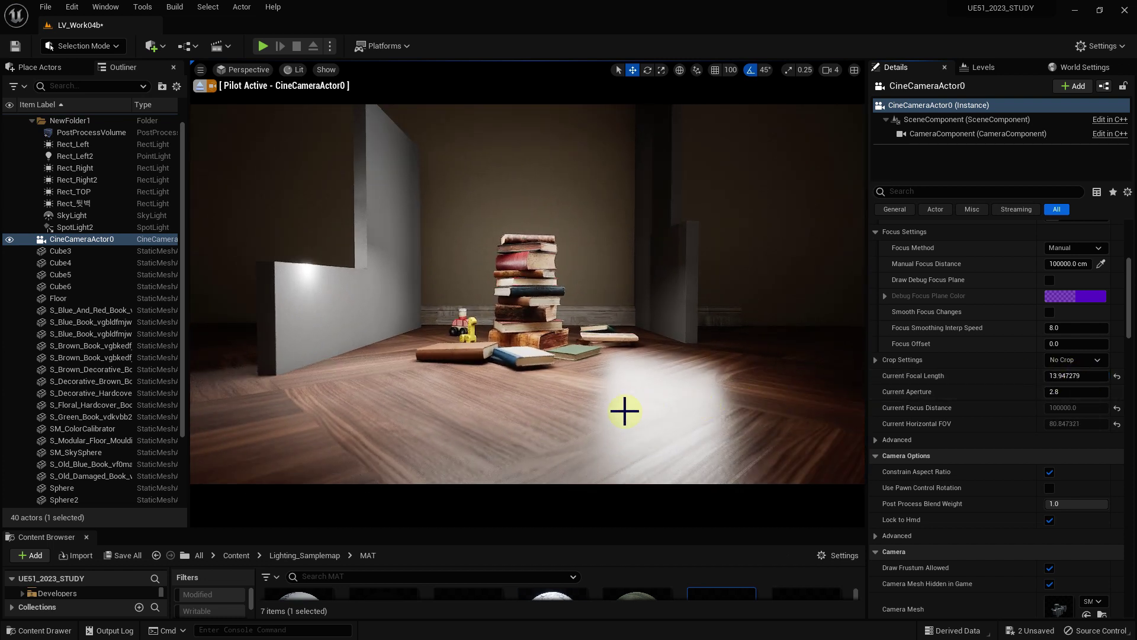
# - Scrub the focal length wider and tighter, settling at about 25.58 mm
pyautogui.scroll(5, 528, 296)
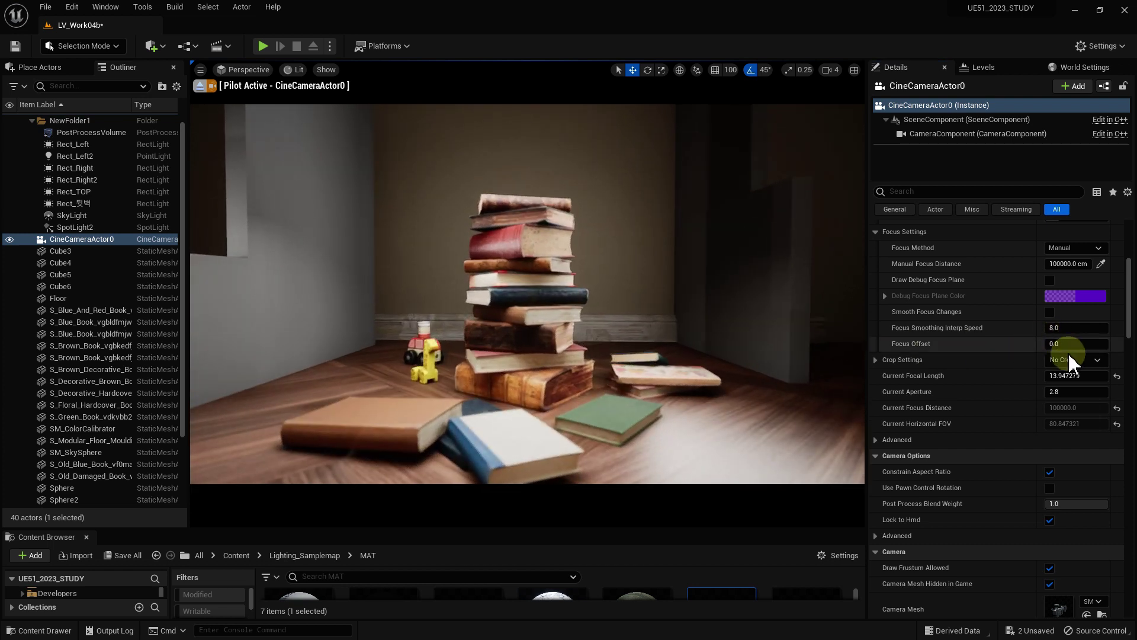
pyautogui.moveTo(1079, 375); pyautogui.dragTo(1060, 376)
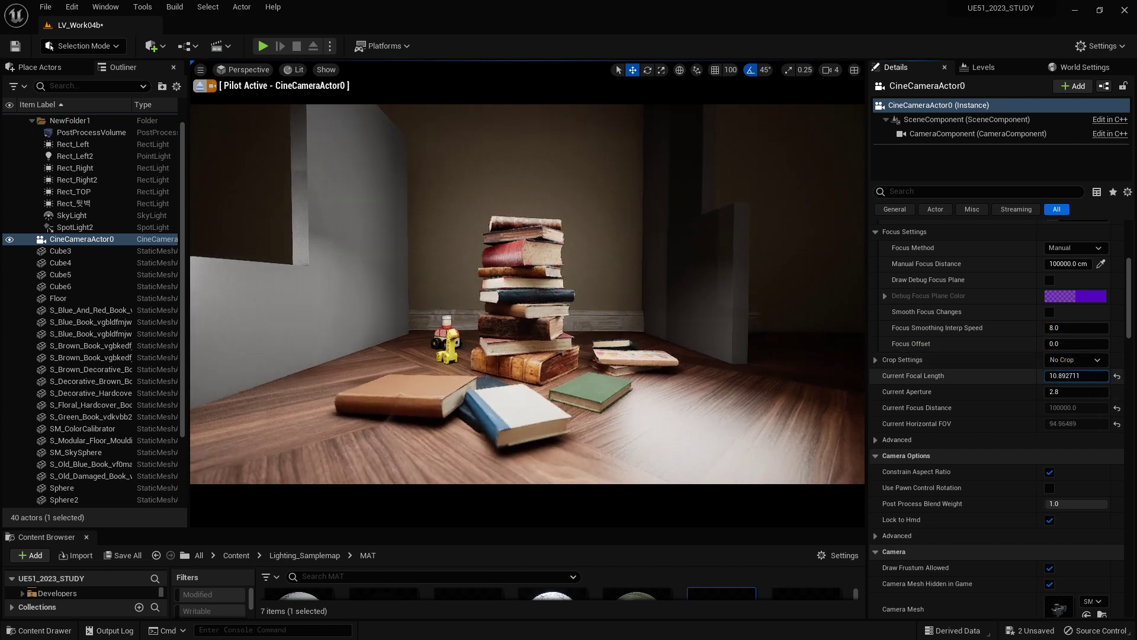
pyautogui.moveTo(1071, 376); pyautogui.dragTo(1113, 375)
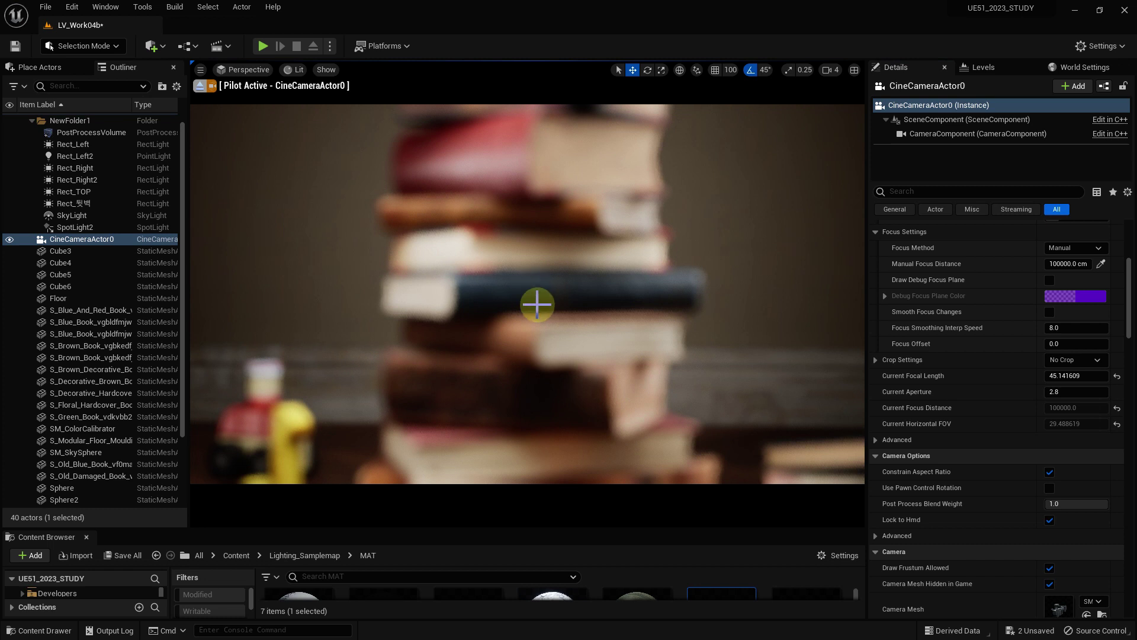
pyautogui.moveTo(1086, 375)
pyautogui.mouseDown()
pyautogui.moveTo(1018, 375)
pyautogui.moveTo(1053, 376)
pyautogui.mouseUp()
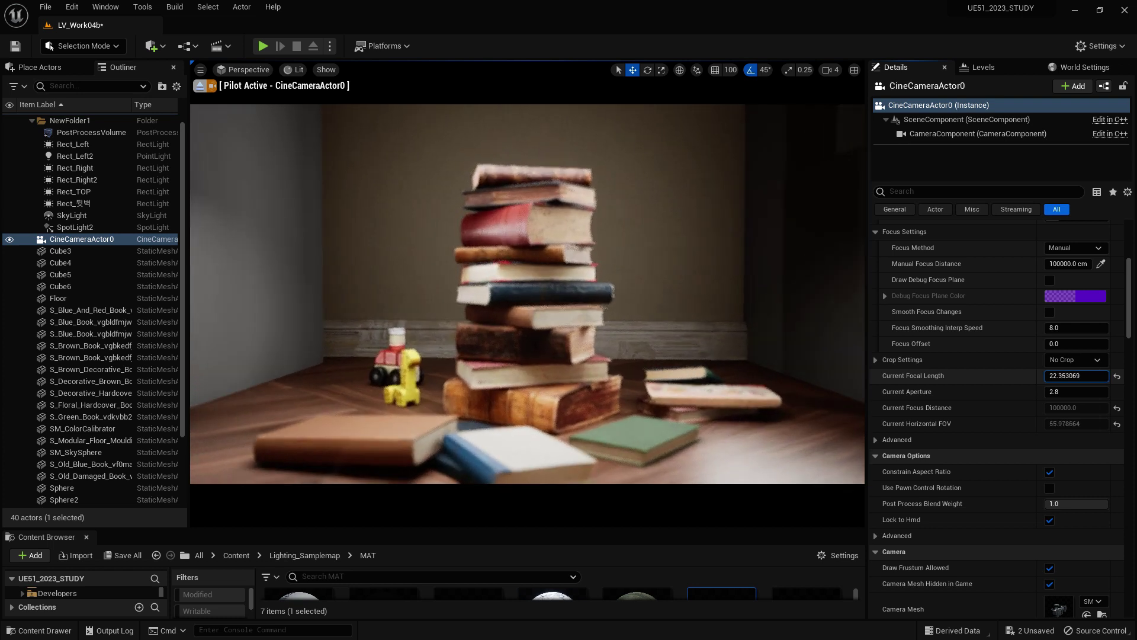
pyautogui.click(469, 359)
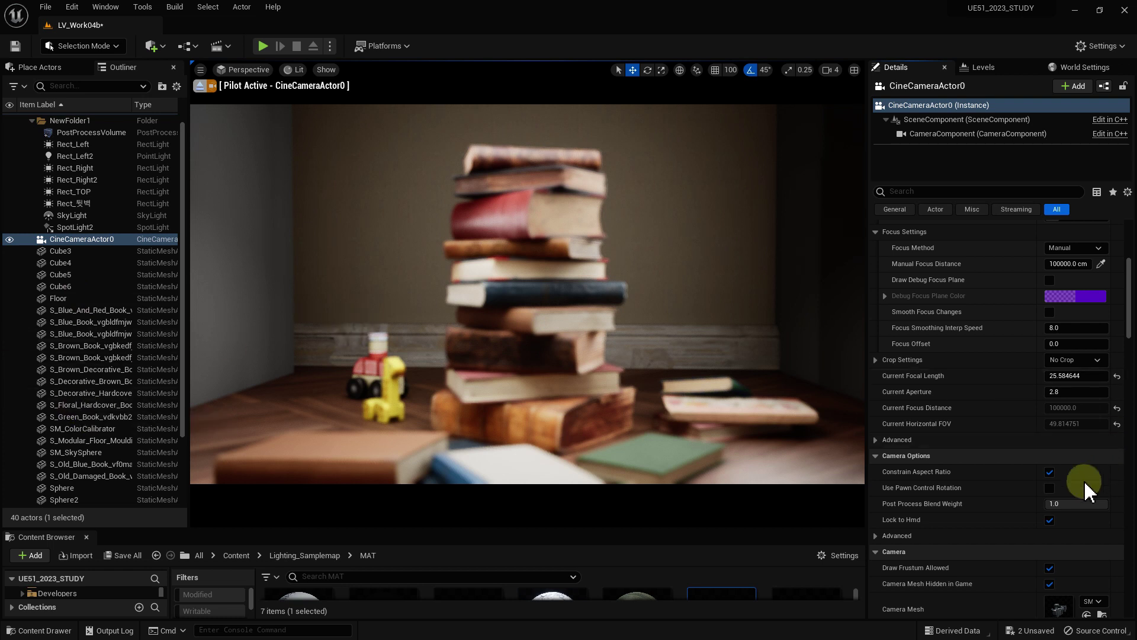
# - Bring the focal length down to 19.196 mm with aperture at 1.2 for heavier blur
pyautogui.scroll(-3, 1105, 370)
pyautogui.moveTo(1101, 296)
pyautogui.mouseDown()
pyautogui.moveTo(1110, 312)
pyautogui.moveTo(1052, 313)
pyautogui.mouseUp()
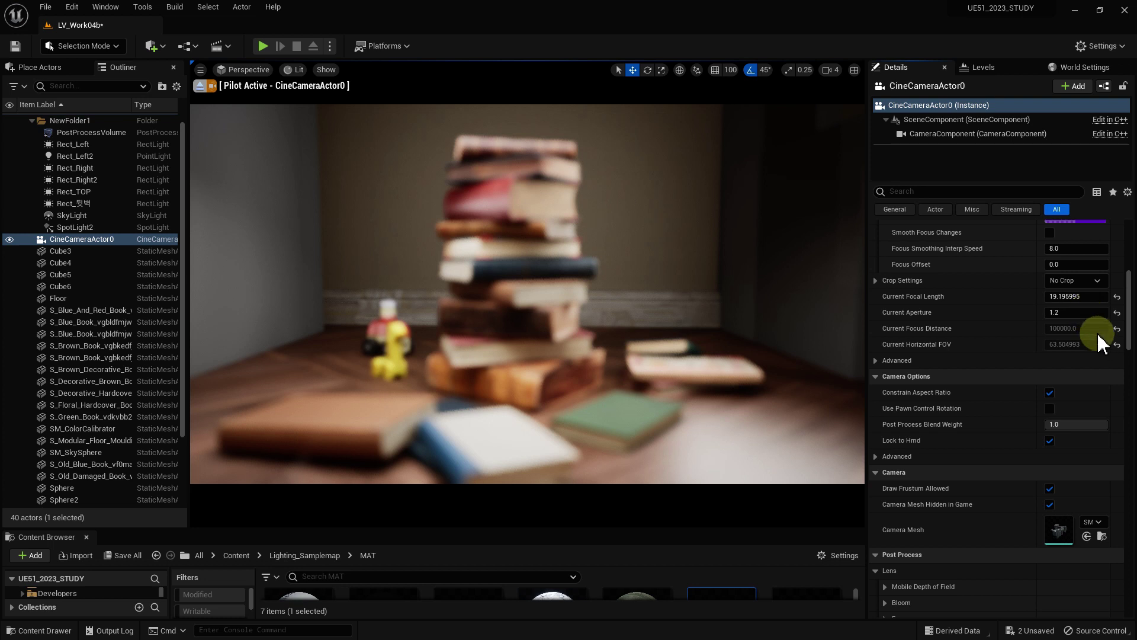
# - Scrub the aperture up to 22 and down to 9, then enter 1.2 and nudge it to 1.298
pyautogui.moveTo(1084, 312); pyautogui.dragTo(1122, 312)
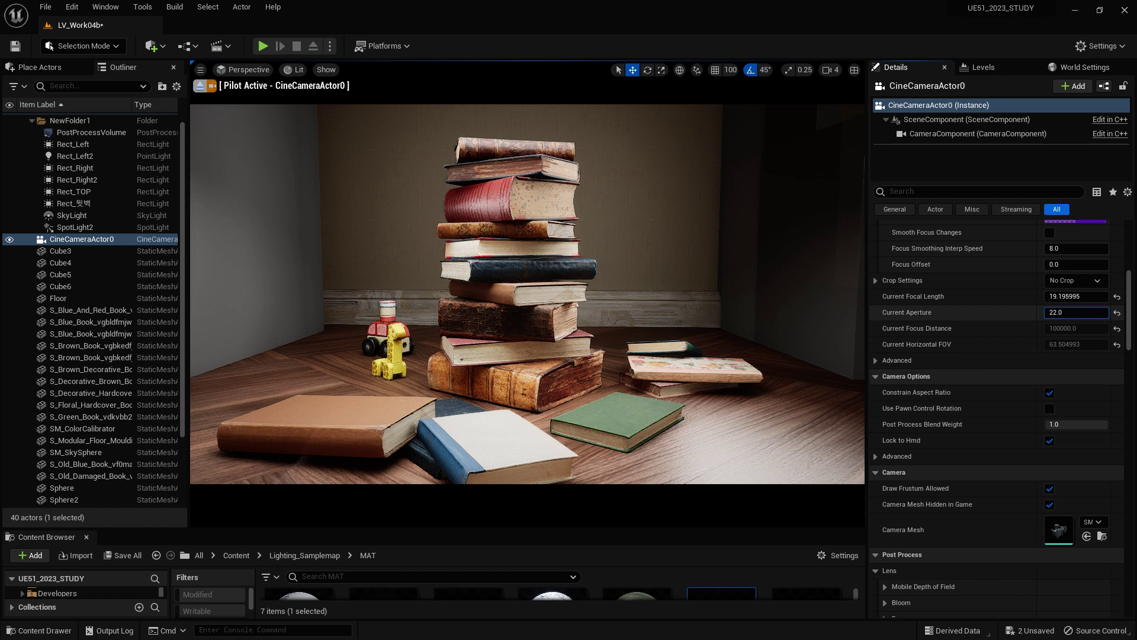
pyautogui.moveTo(1076, 312); pyautogui.dragTo(1060, 312)
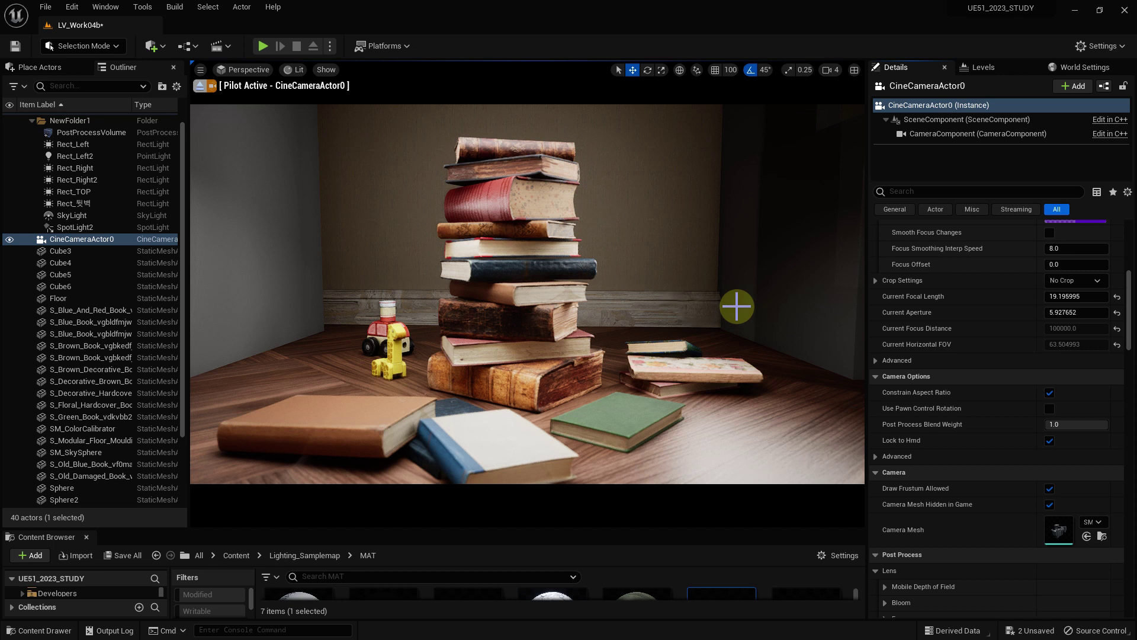
pyautogui.click(1085, 312)
pyautogui.write('1.2')
pyautogui.press('Return')
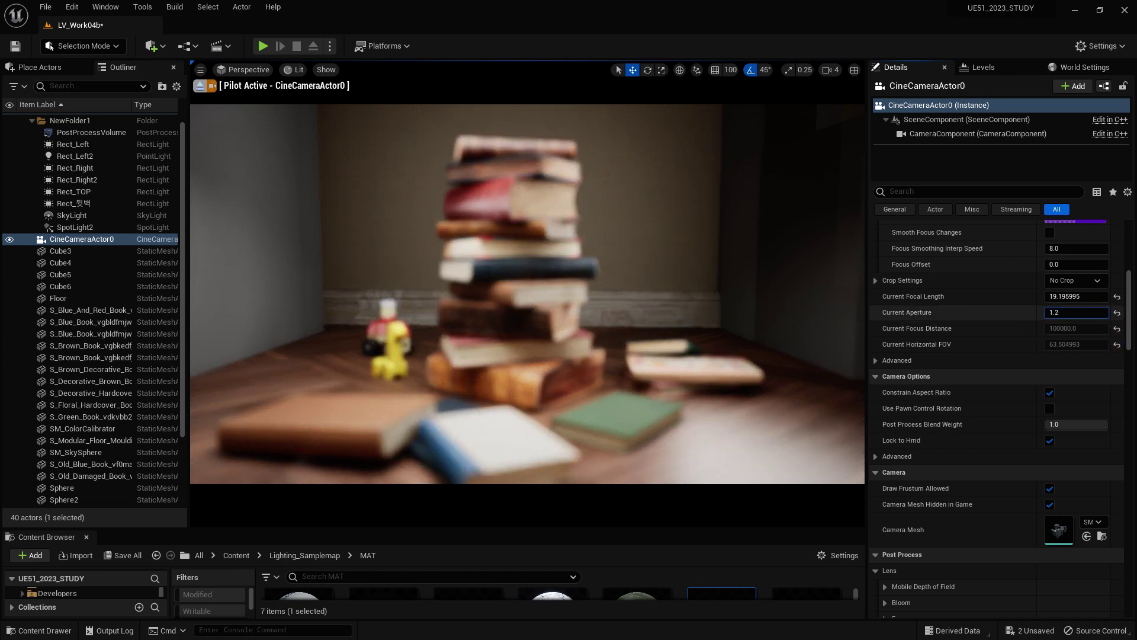
pyautogui.moveTo(1087, 312); pyautogui.dragTo(917, 296)
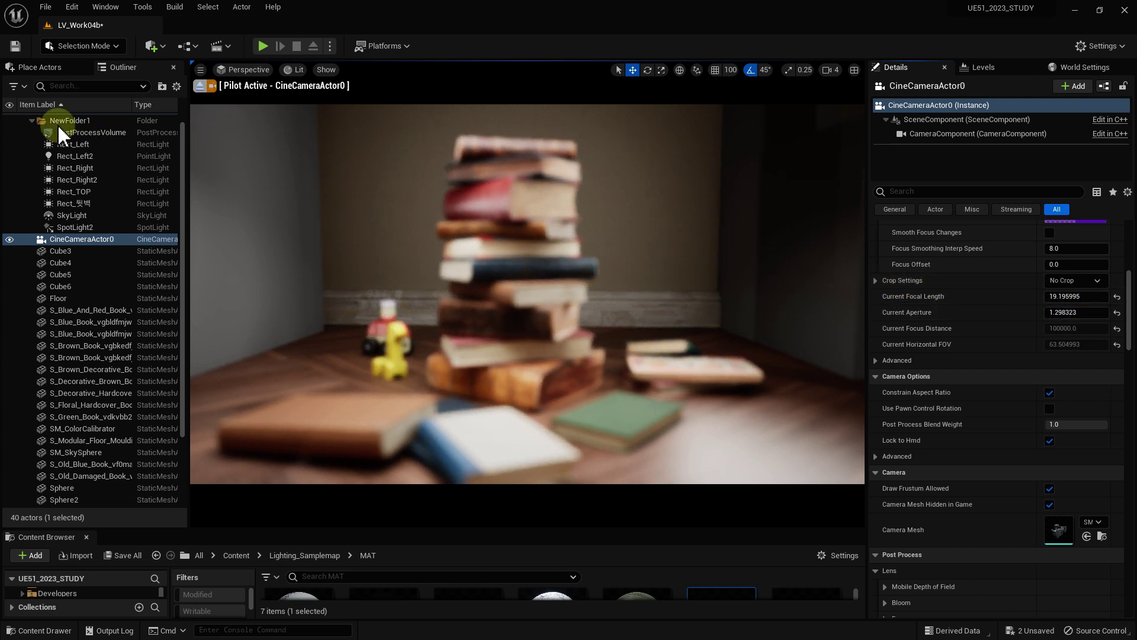
# - Select PostProcessVolume and inspect its Exposure: Auto Exposure, Min and Max EV100 at 0.0
pyautogui.click(78, 134)
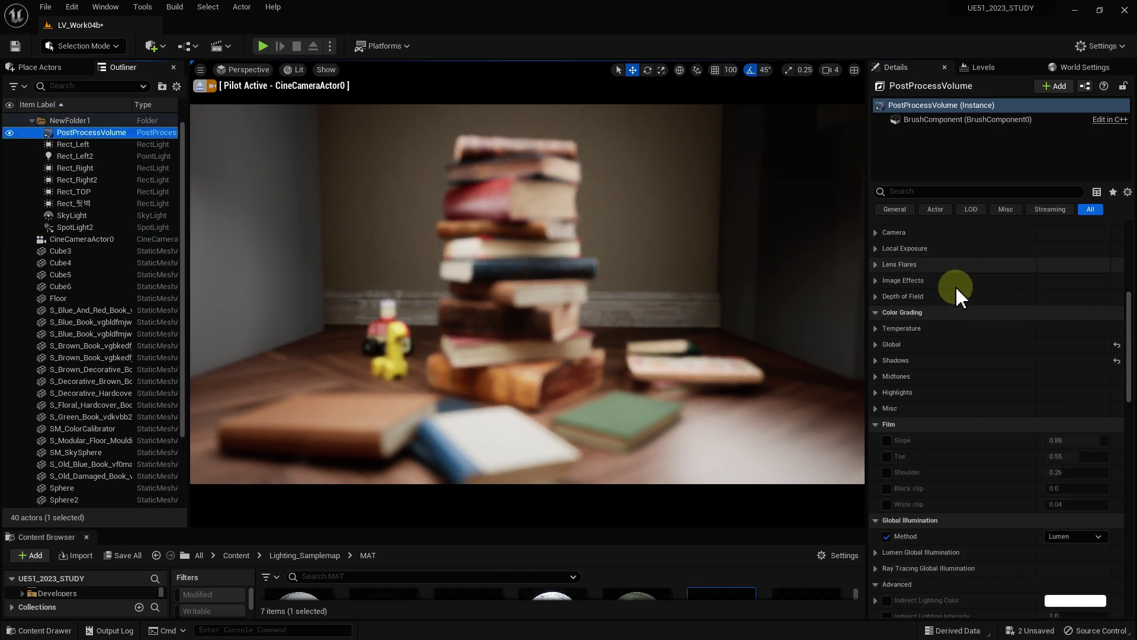
pyautogui.scroll(-2, 896, 264)
pyautogui.scroll(5, 912, 296)
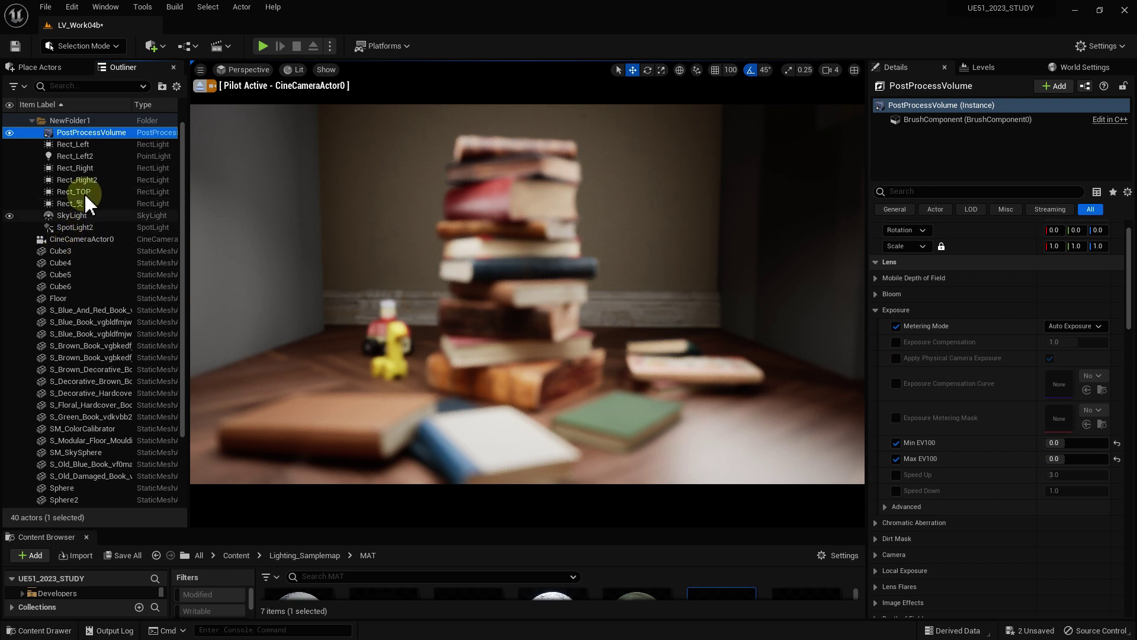
# - Reselect CineCameraActor0, return its aperture to 1.2, and set the lens Min FStop to 0.1
pyautogui.click(85, 241)
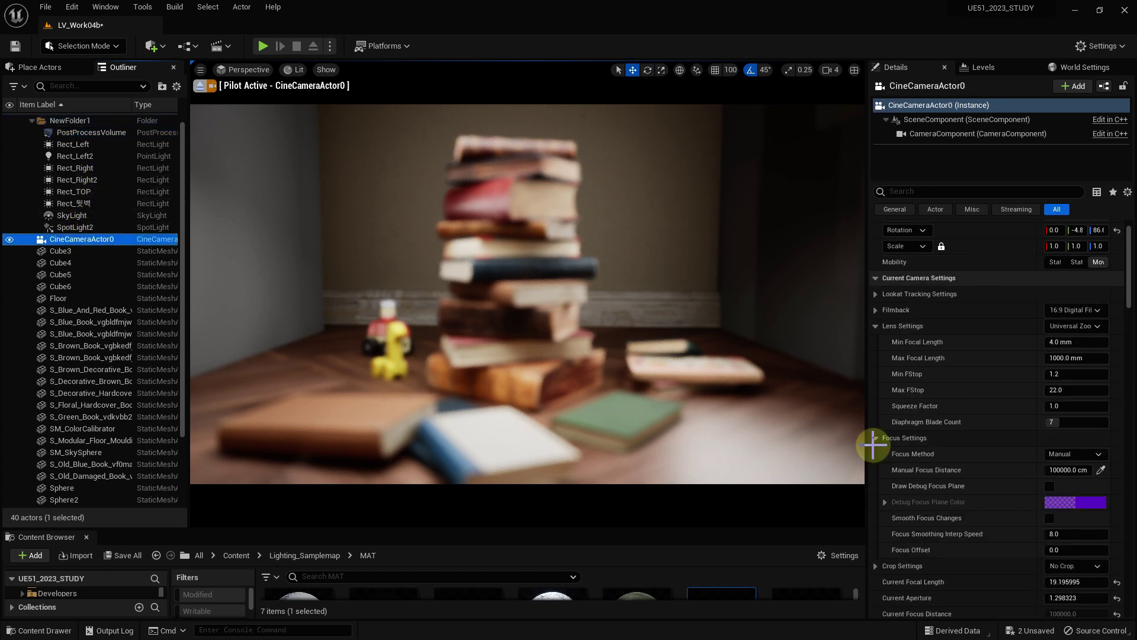
pyautogui.moveTo(1131, 300); pyautogui.dragTo(1132, 326)
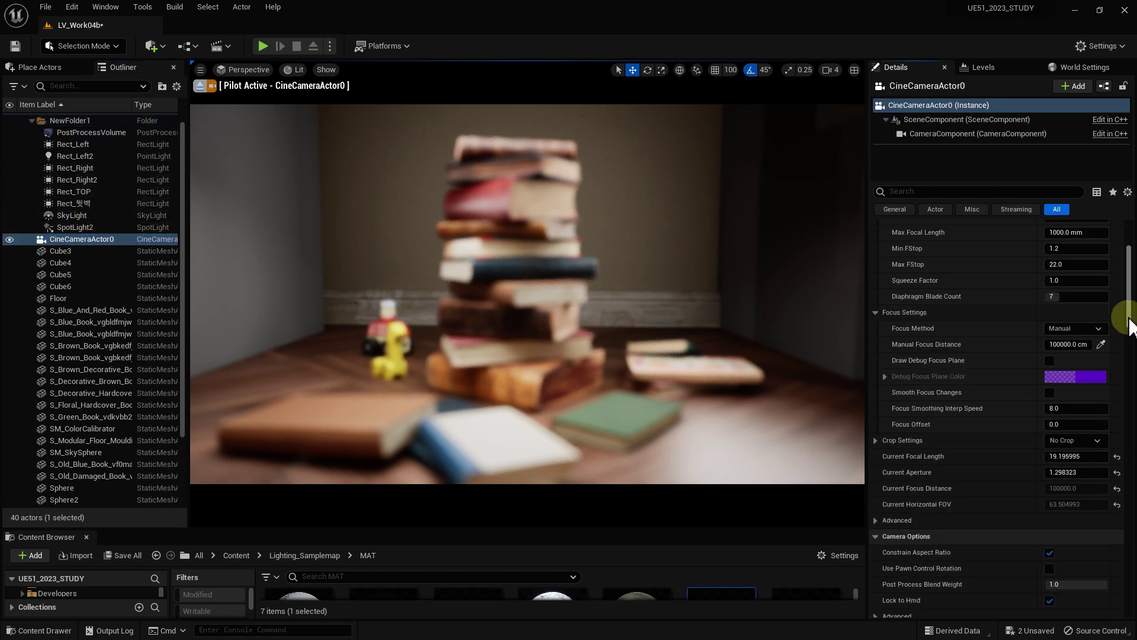
pyautogui.moveTo(1075, 441)
pyautogui.mouseDown()
pyautogui.moveTo(1090, 442)
pyautogui.moveTo(1054, 442)
pyautogui.moveTo(1095, 441)
pyautogui.mouseUp()
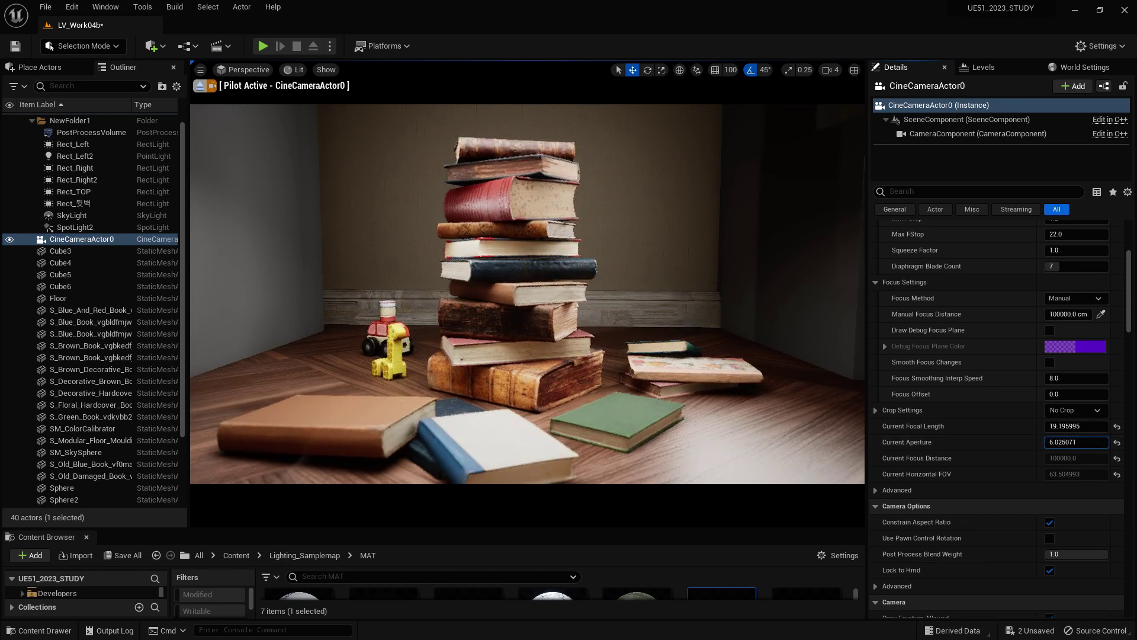
pyautogui.write('1.2')
pyautogui.press('Return')
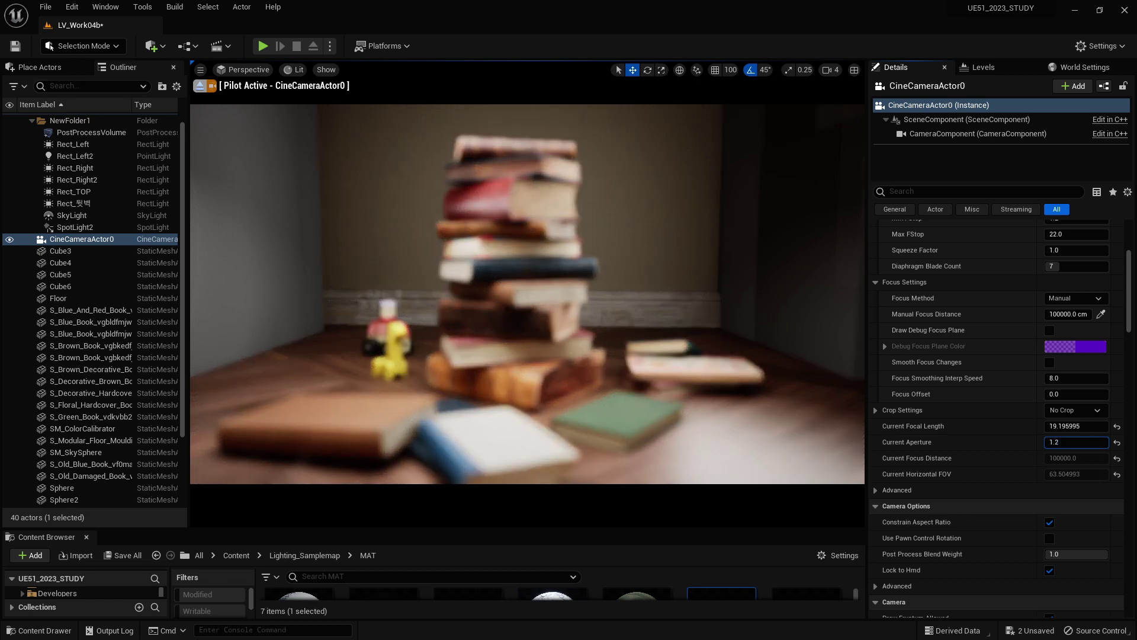
pyautogui.moveTo(1076, 442); pyautogui.dragTo(1066, 442)
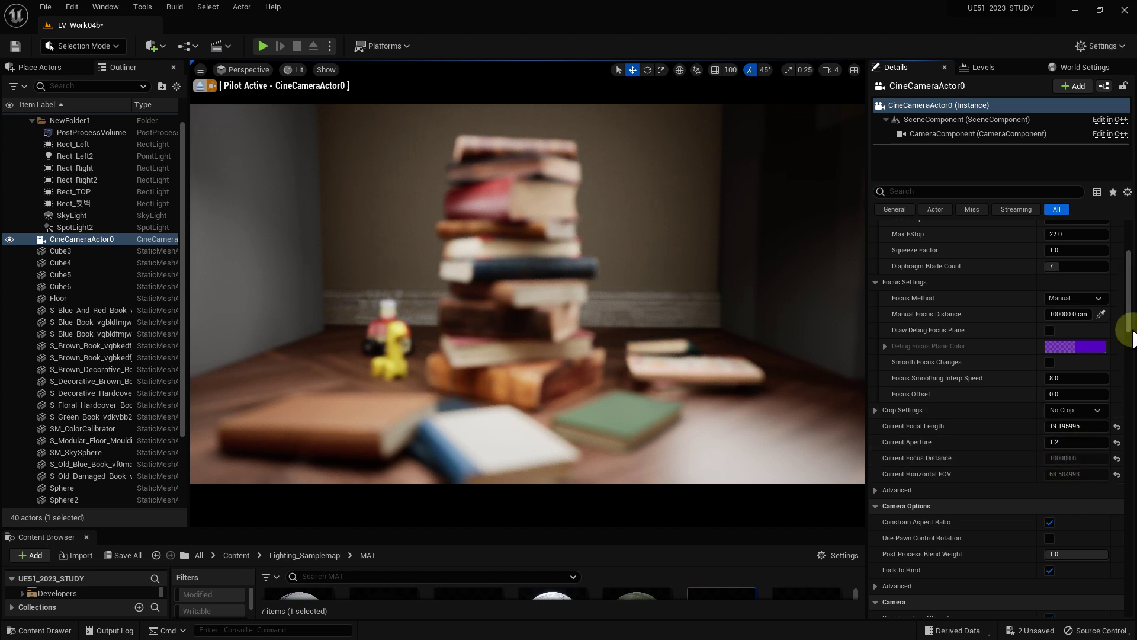
pyautogui.scroll(3, 1132, 326)
pyautogui.click(1063, 299)
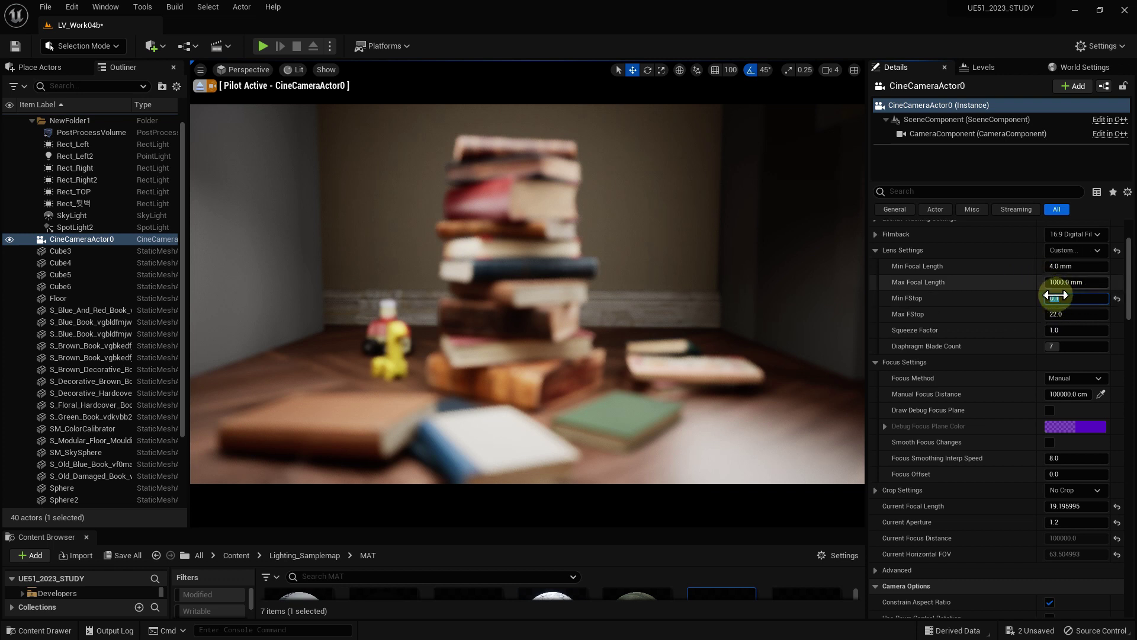
# - Drop the aperture to the 0.1 minimum, then raise it to 3.112947 for mostly sharp books
pyautogui.scroll(-2, 1128, 311)
pyautogui.scroll(-2, 1128, 308)
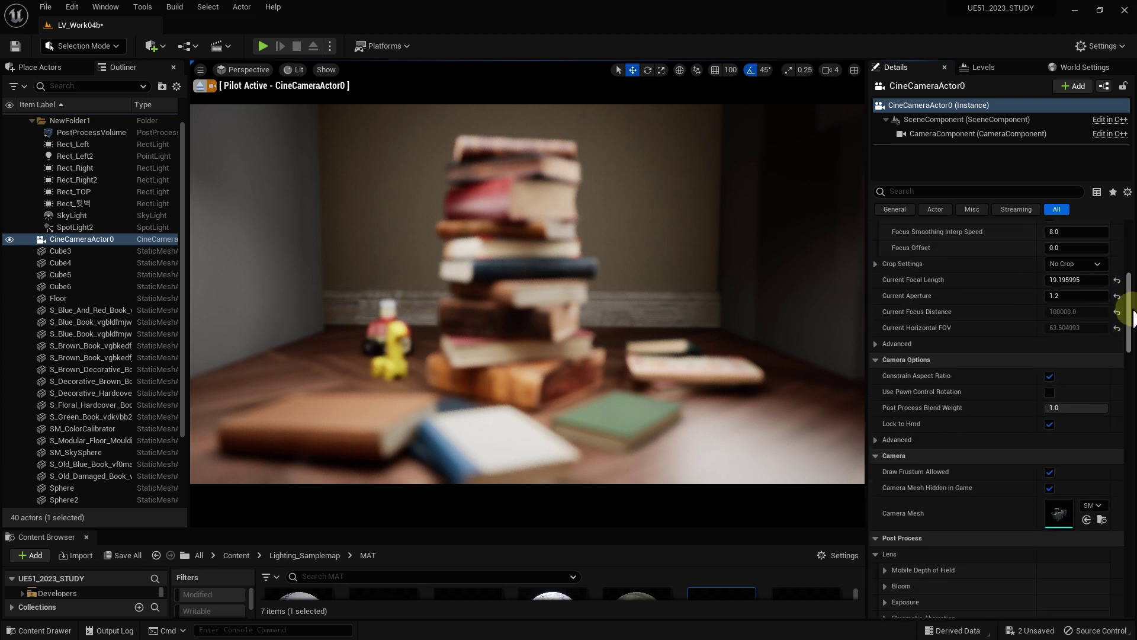
pyautogui.scroll(-2, 1129, 302)
pyautogui.moveTo(1071, 421)
pyautogui.mouseDown()
pyautogui.moveTo(1019, 421)
pyautogui.moveTo(1042, 421)
pyautogui.mouseUp()
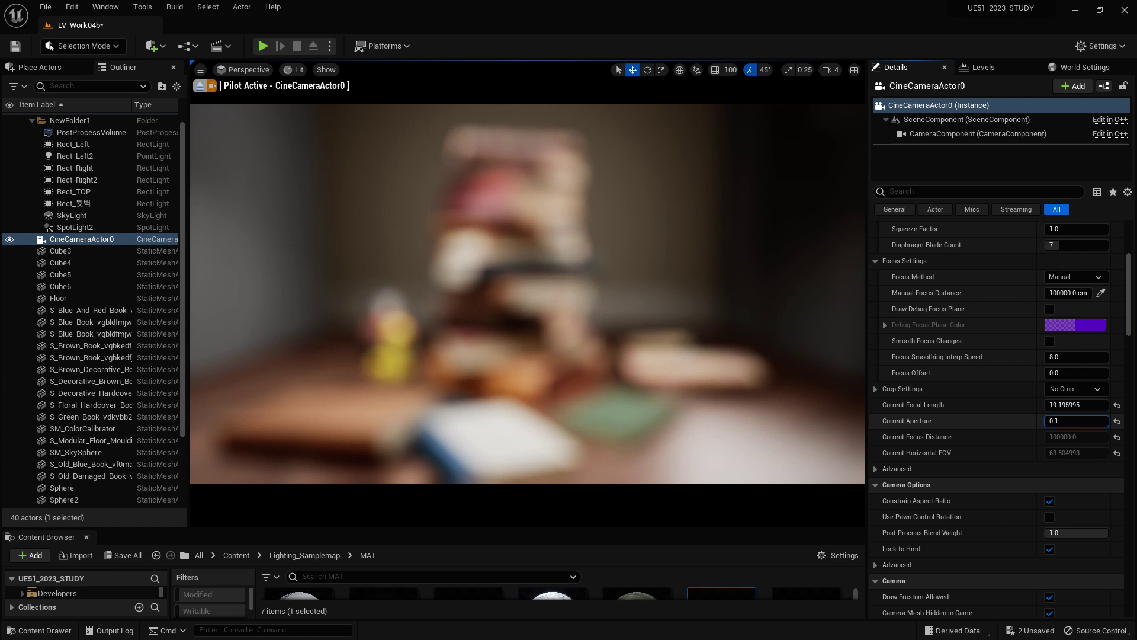
pyautogui.moveTo(1071, 421)
pyautogui.mouseDown()
pyautogui.moveTo(1102, 422)
pyautogui.moveTo(1060, 421)
pyautogui.moveTo(1101, 421)
pyautogui.mouseUp()
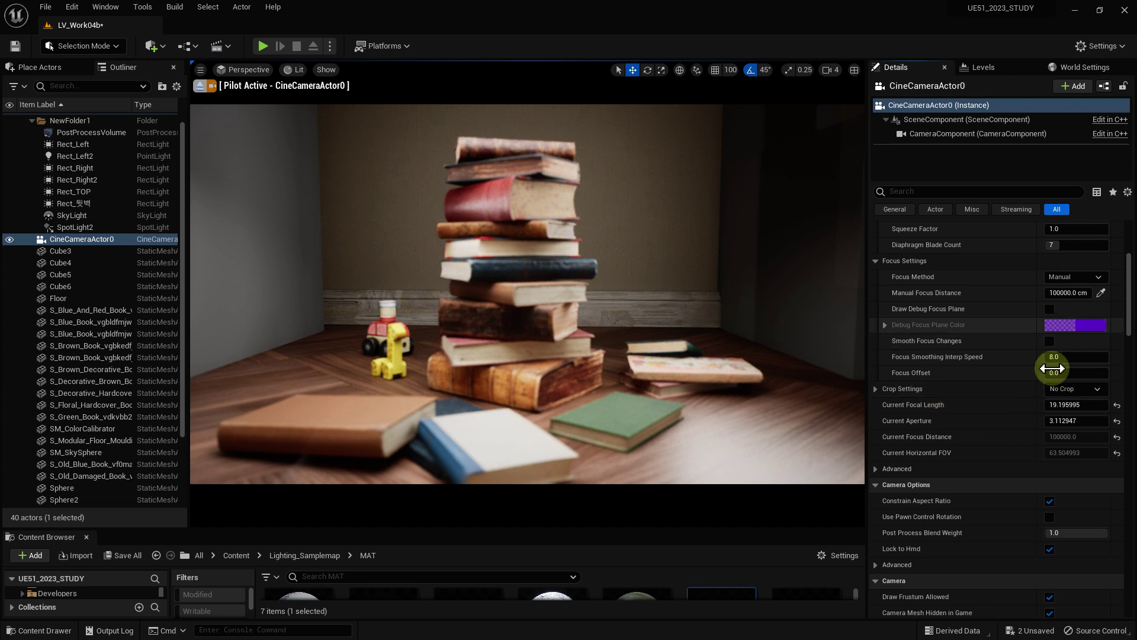
pyautogui.moveTo(1131, 335); pyautogui.dragTo(1130, 317)
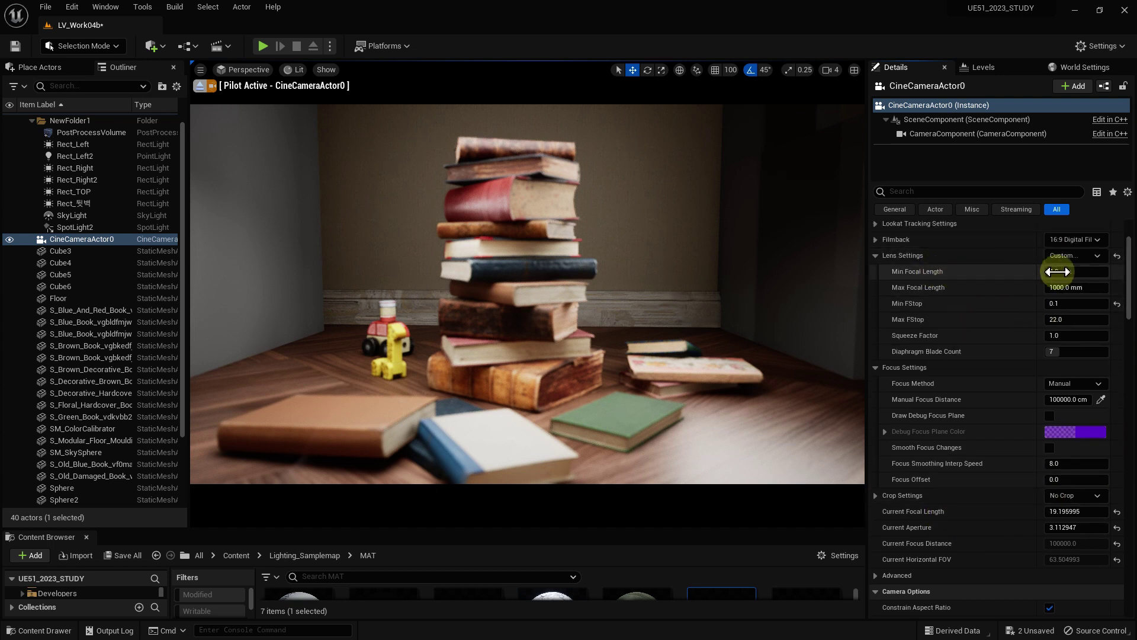
# - Check the 4.0–1000.0 mm focal limits, widen to 4 mm, then zoom back to 21.29 mm
pyautogui.click(1065, 271)
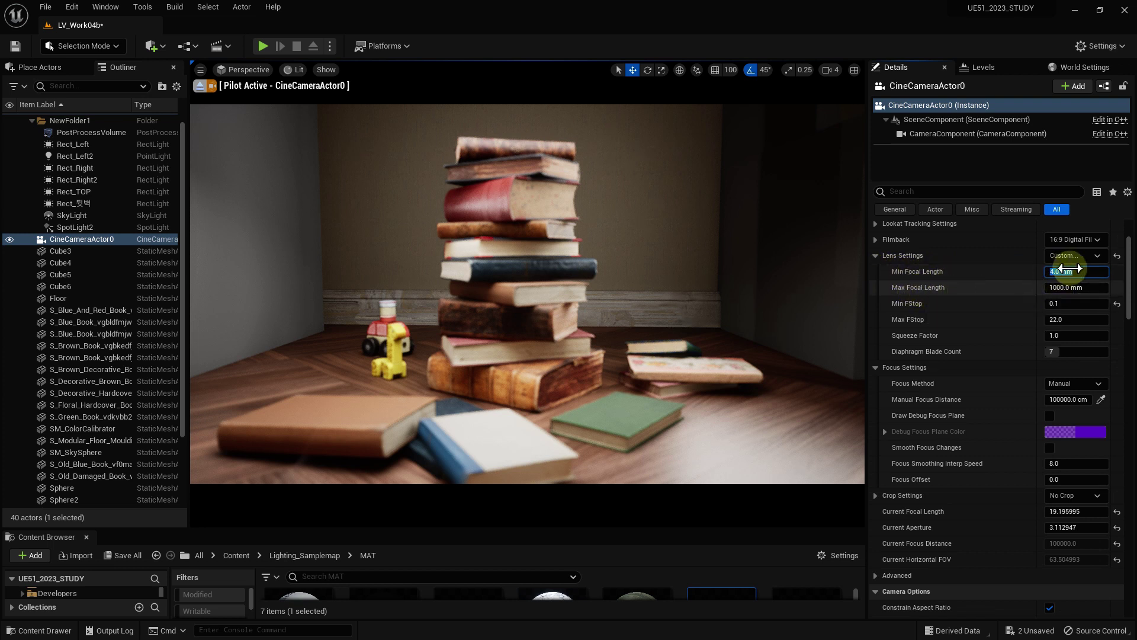
pyautogui.scroll(-3, 1125, 296)
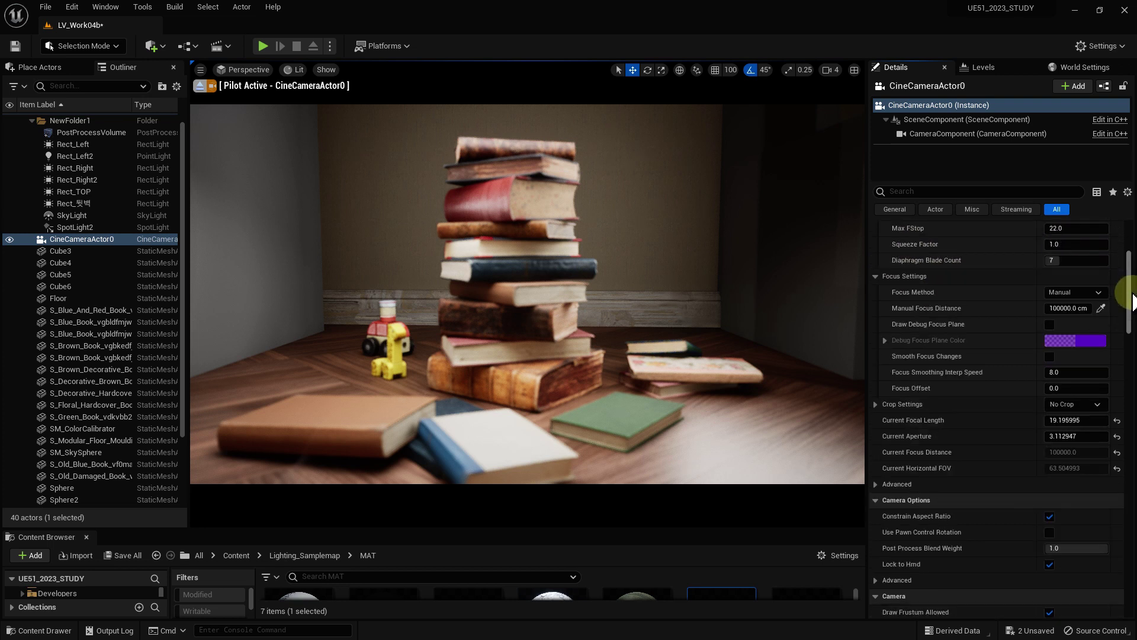
pyautogui.moveTo(1064, 419); pyautogui.dragTo(977, 419)
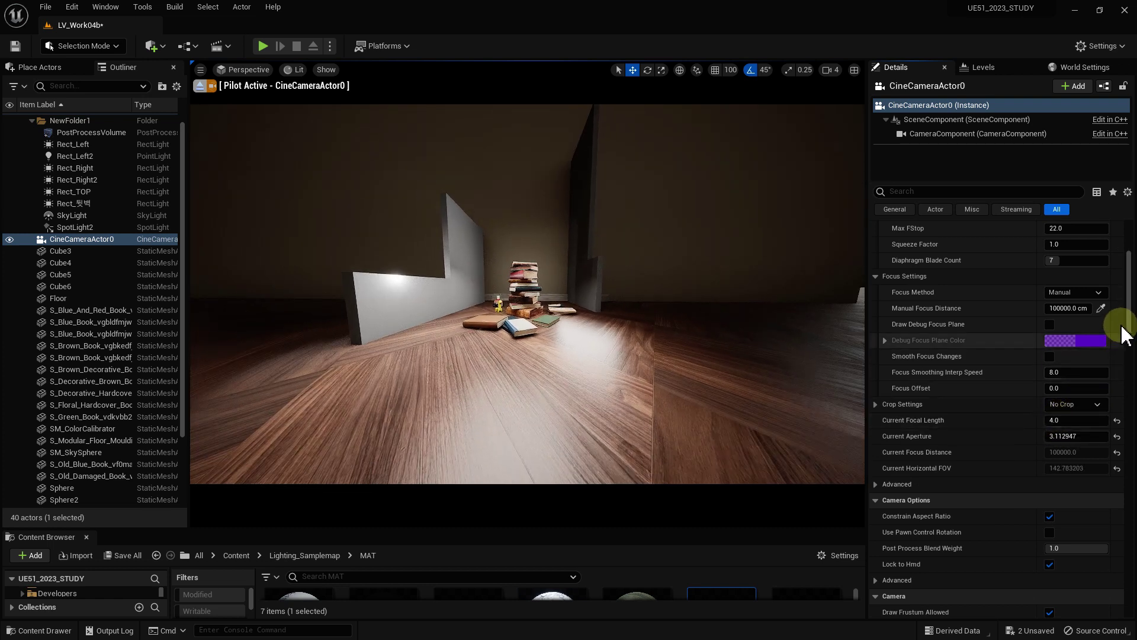
pyautogui.moveTo(1131, 329); pyautogui.dragTo(1133, 317)
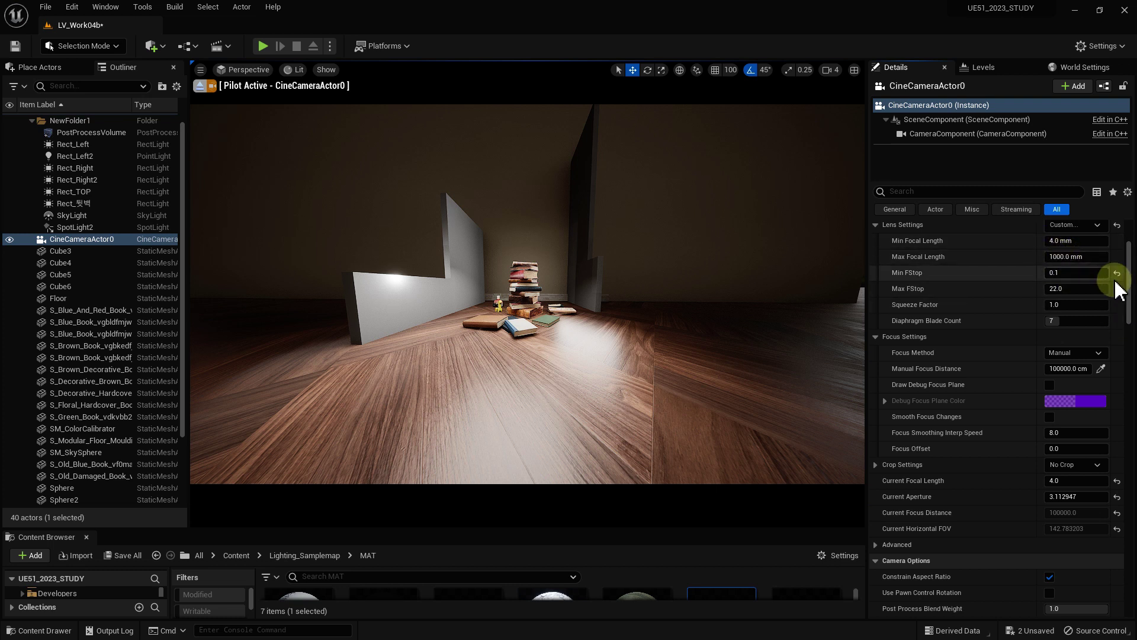
pyautogui.click(1059, 240)
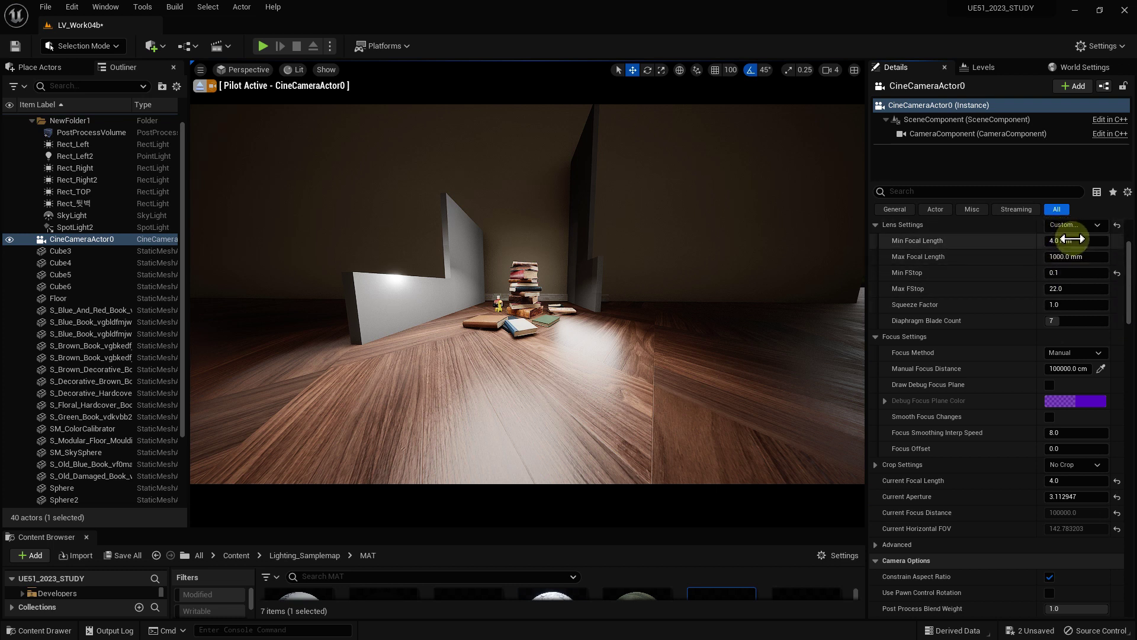
pyautogui.click(1082, 256)
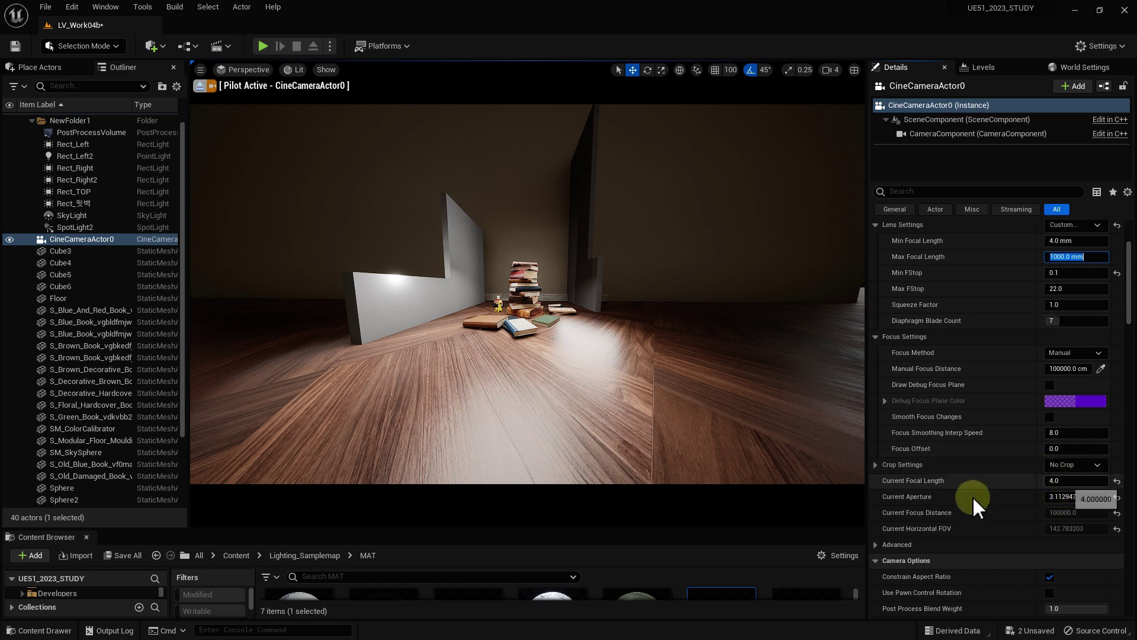
pyautogui.moveTo(1066, 481); pyautogui.dragTo(1125, 481)
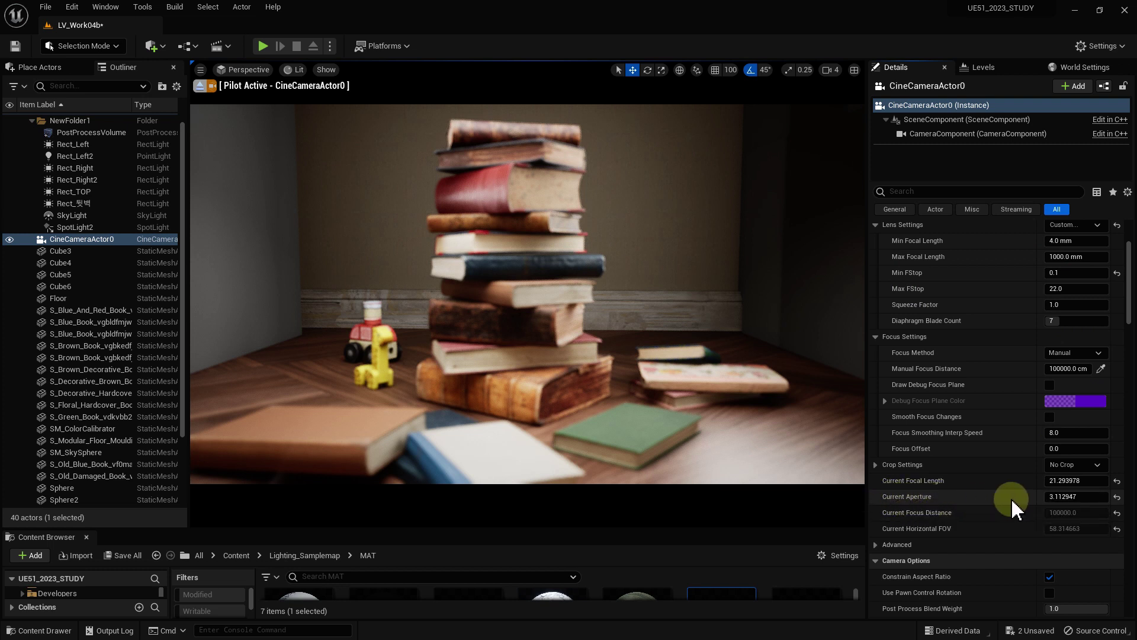
# - Bring the Current Focal Length to about 21.29 mm to frame the book stack closely
pyautogui.scroll(-1, 1122, 318)
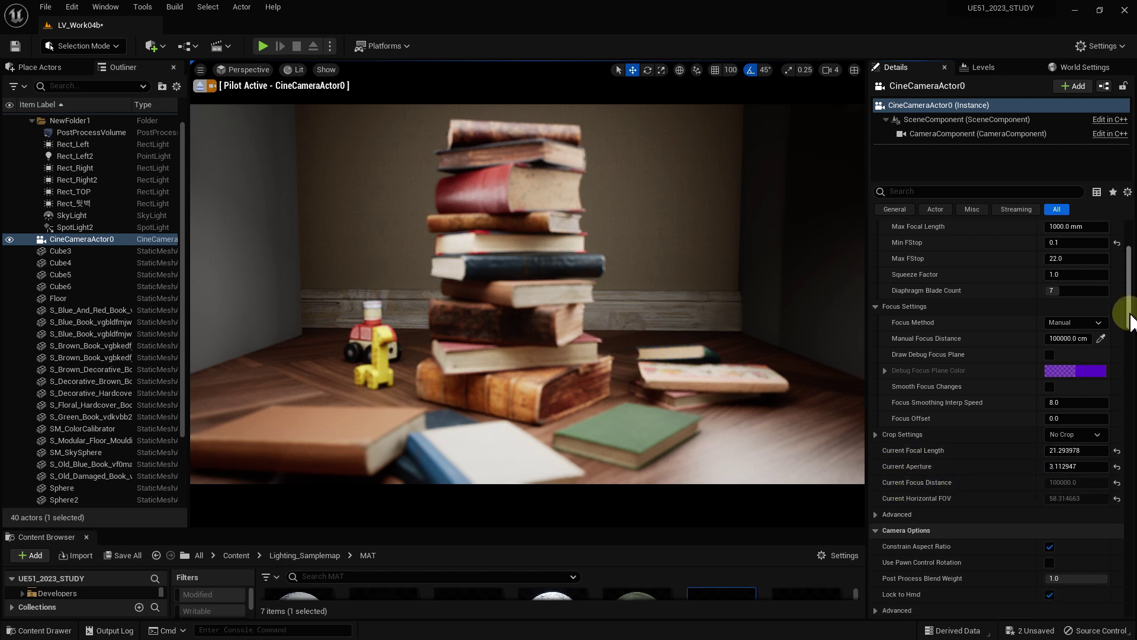
pyautogui.scroll(2, 1087, 469)
# - Set the Current Aperture to 1.0 after briefly trying 0.5
pyautogui.moveTo(1075, 508)
pyautogui.mouseDown()
pyautogui.moveTo(1101, 508)
pyautogui.moveTo(1060, 508)
pyautogui.mouseUp()
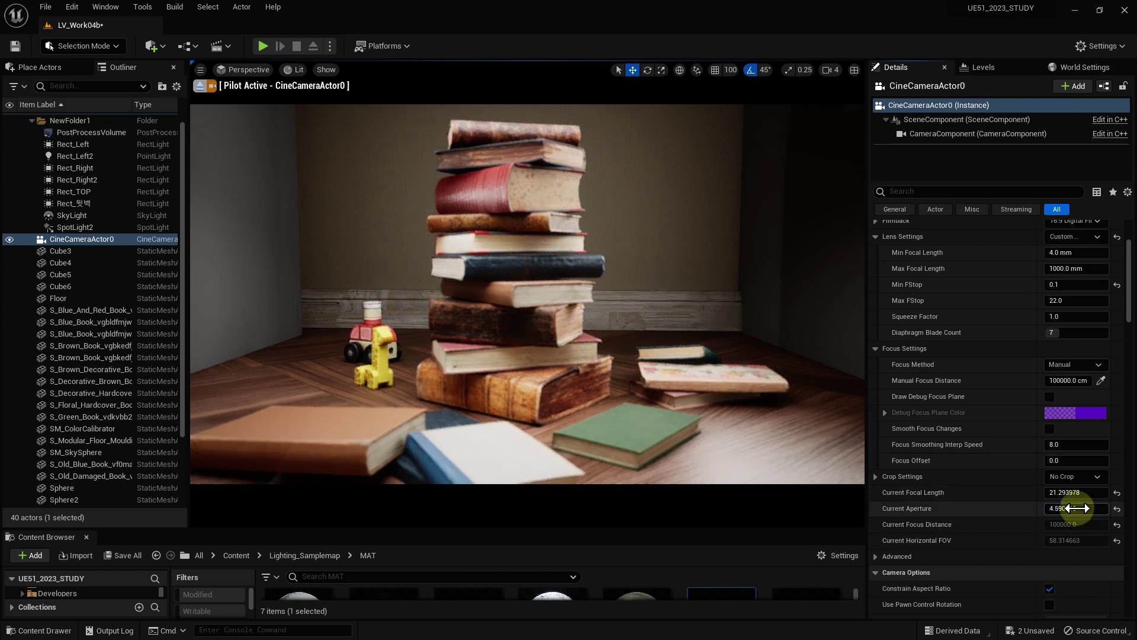
pyautogui.write('0.5')
pyautogui.press('Return')
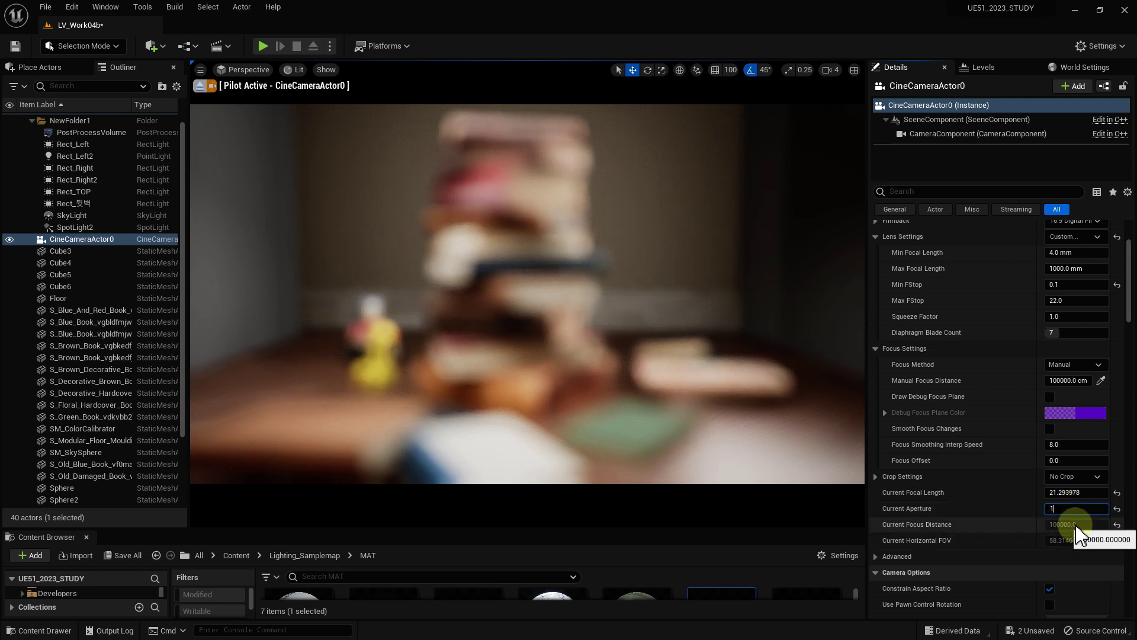
pyautogui.press('Return')
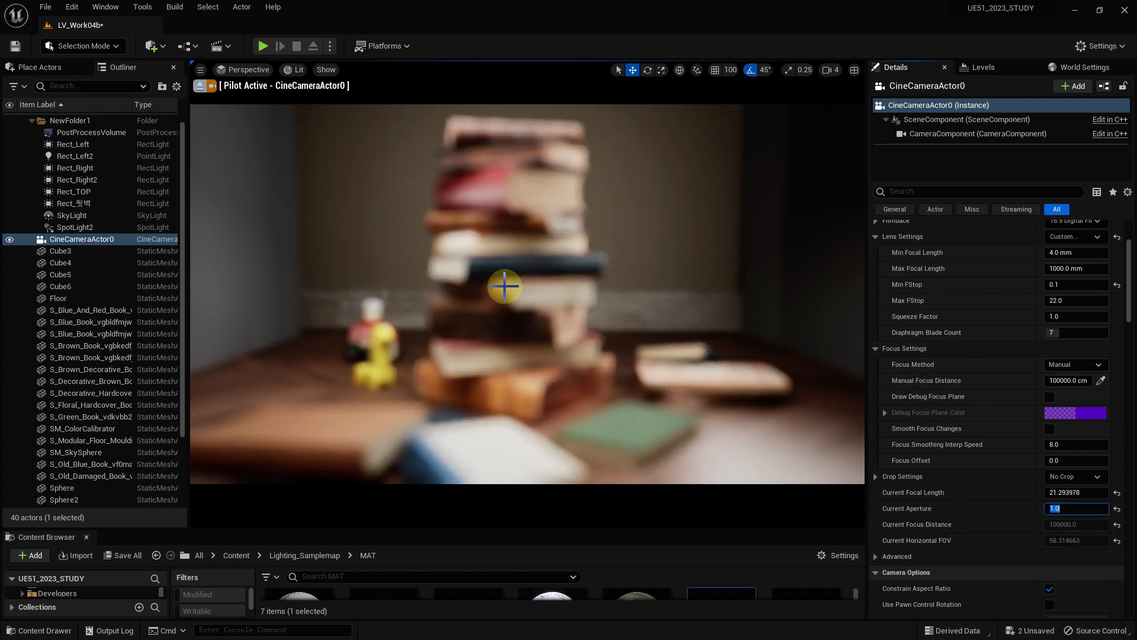
# - Pick the Manual Focus Distance from the book stack, about 92 cm
pyautogui.click(1101, 380)
pyautogui.click(397, 326)
pyautogui.click(1101, 380)
pyautogui.click(491, 449)
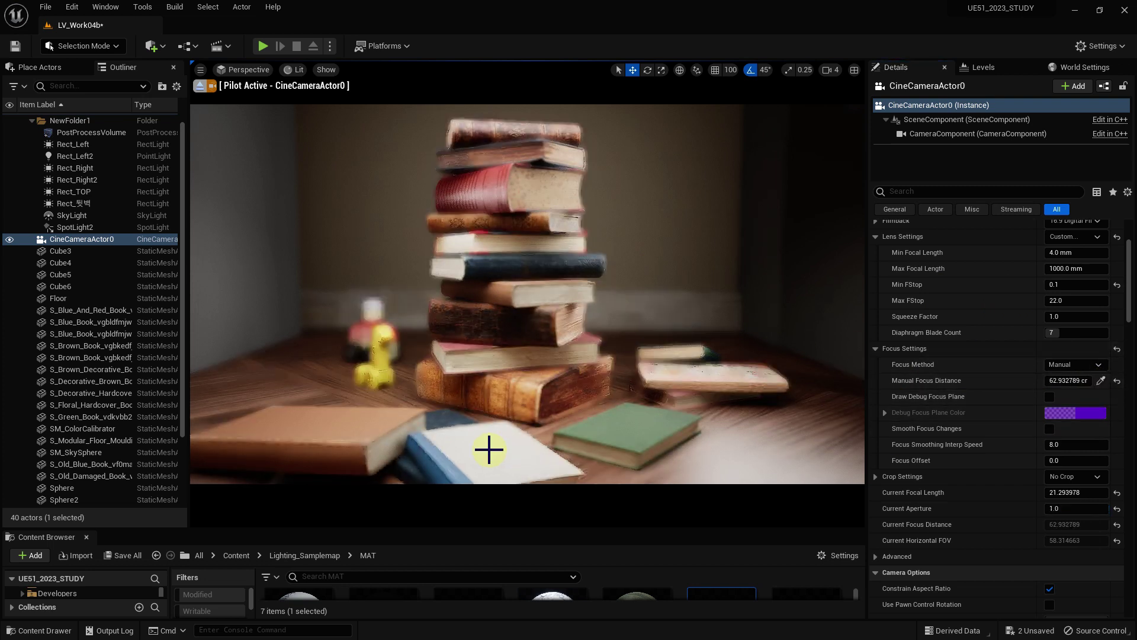
pyautogui.click(1101, 381)
pyautogui.click(541, 254)
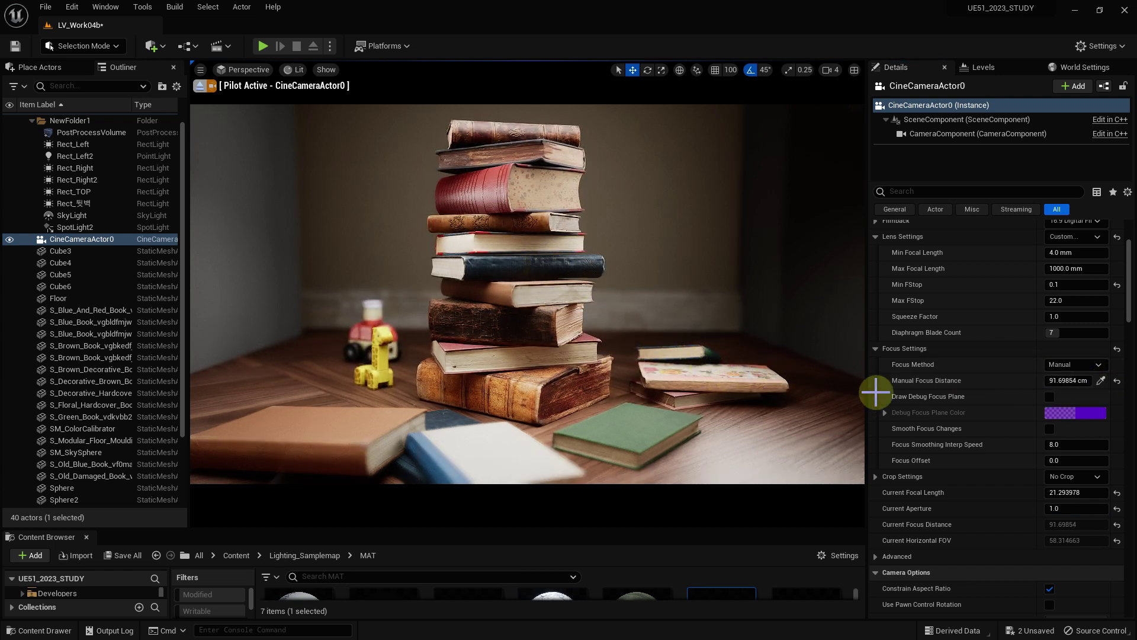
# - Preview the debug focus plane, adjust Manual Focus Distance to about 63 cm, then hide the plane
pyautogui.click(1049, 396)
pyautogui.click(1049, 397)
pyautogui.click(1049, 397)
pyautogui.moveTo(1066, 381)
pyautogui.mouseDown()
pyautogui.moveTo(1084, 381)
pyautogui.moveTo(1048, 381)
pyautogui.mouseUp()
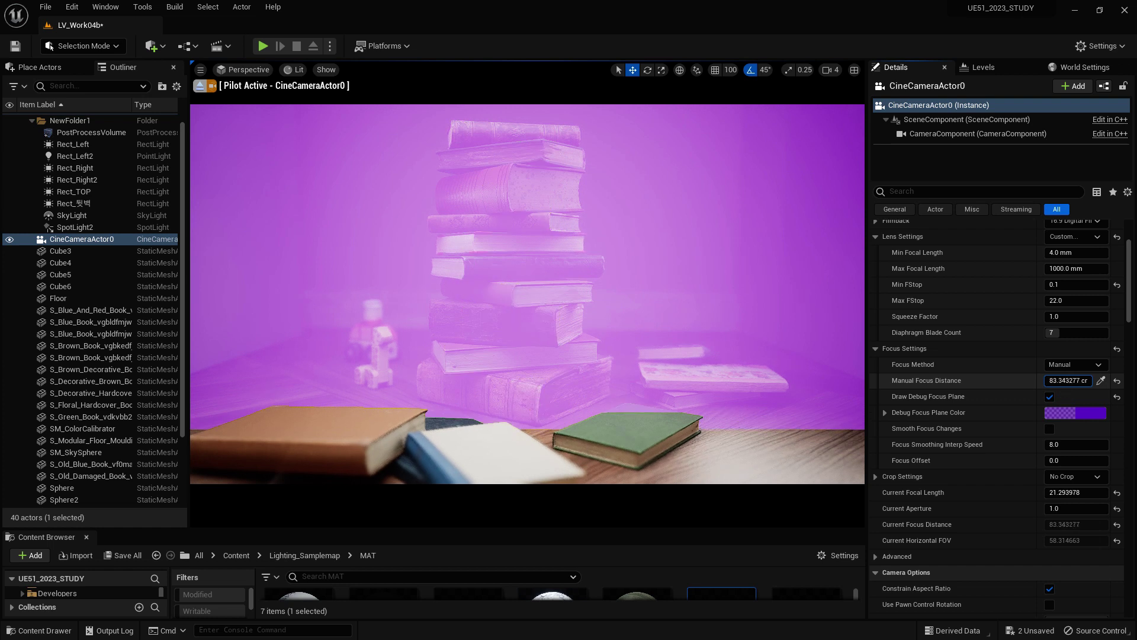
pyautogui.click(1049, 397)
pyautogui.moveTo(1078, 381)
pyautogui.mouseDown()
pyautogui.moveTo(1090, 381)
pyautogui.moveTo(1054, 380)
pyautogui.moveTo(1078, 381)
pyautogui.mouseUp()
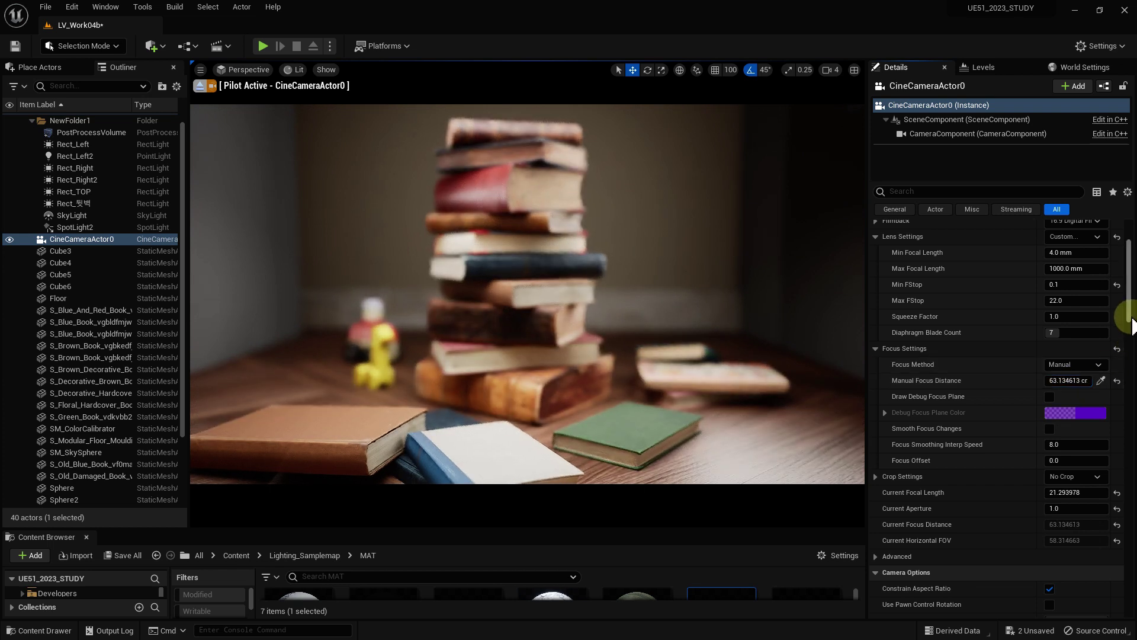
# - Refocus the camera on the blue book, setting Manual Focus Distance to about 88 cm
pyautogui.scroll(-2, 1132, 332)
pyautogui.scroll(-2, 1131, 320)
pyautogui.scroll(-1, 1131, 314)
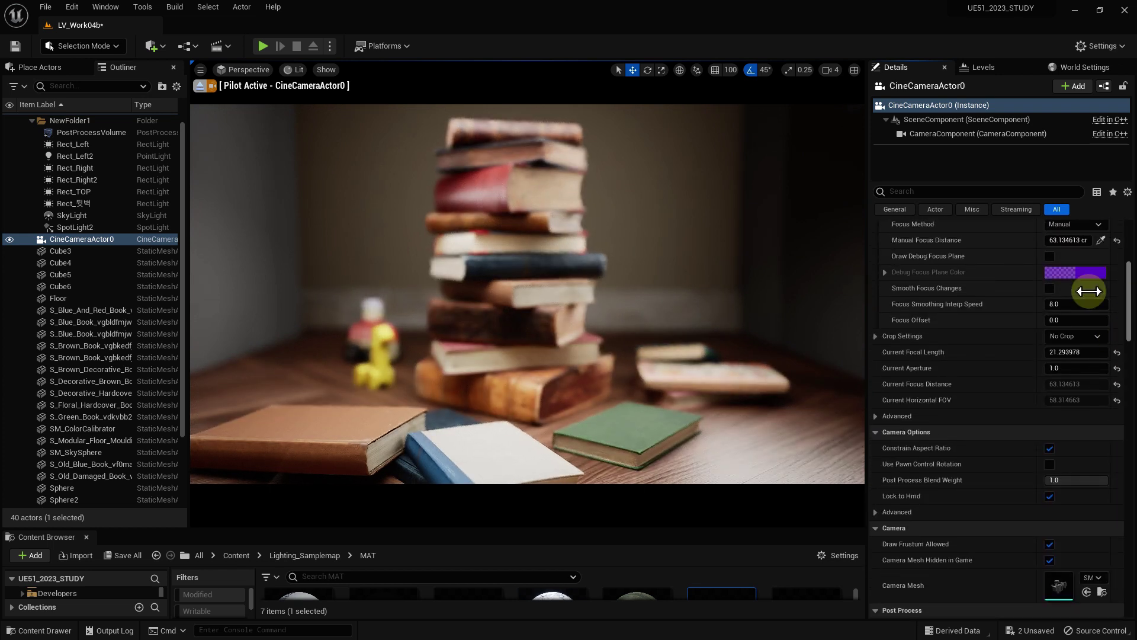
pyautogui.click(1100, 240)
pyautogui.click(501, 260)
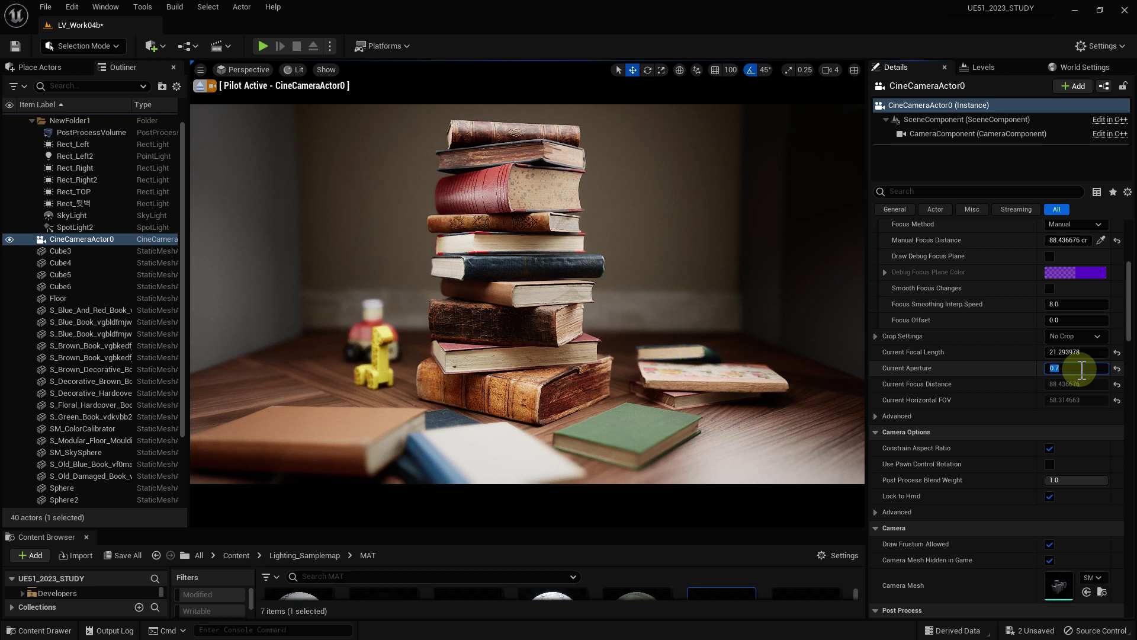
pyautogui.scroll(2, 1123, 326)
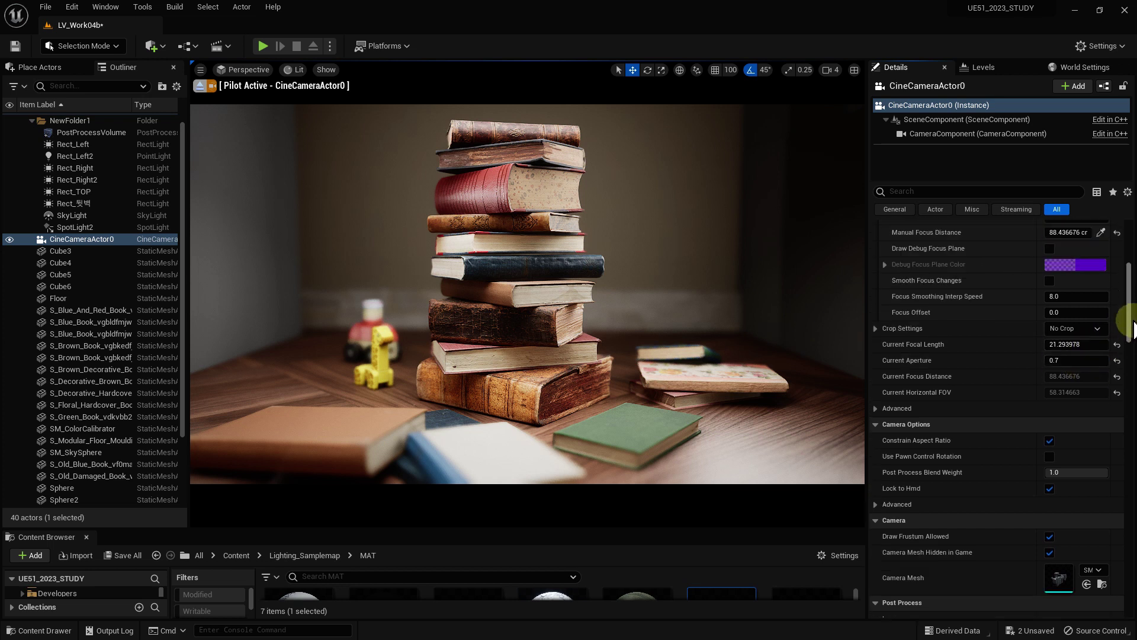